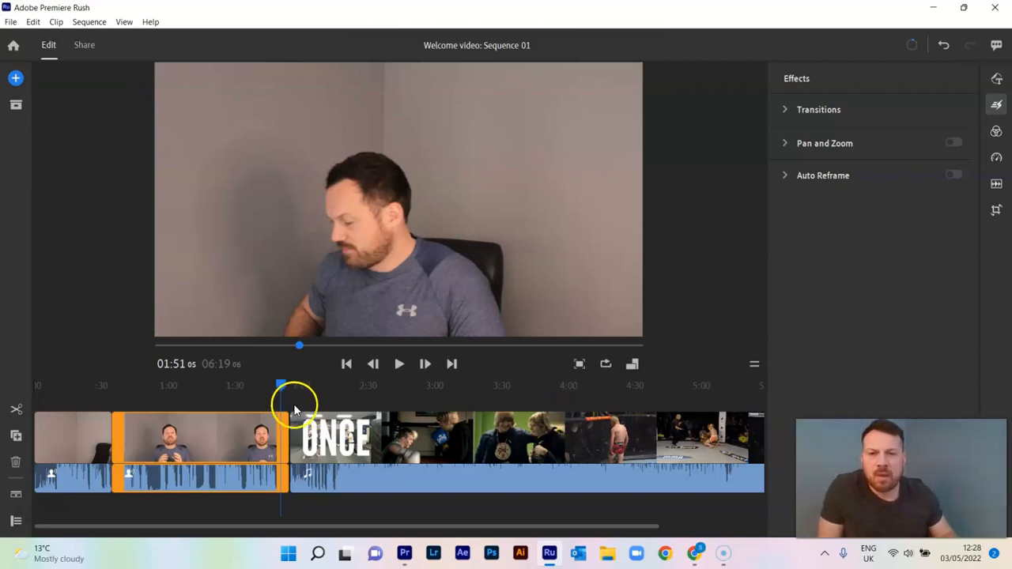
Step: Examine the end of the second talking-head clip and review the transitions available among the effects
mouse_move(282, 385)
left_mouse_down()
mouse_move(263, 387)
mouse_move(309, 397)
mouse_move(268, 399)
mouse_move(308, 402)
mouse_move(281, 394)
left_mouse_up()
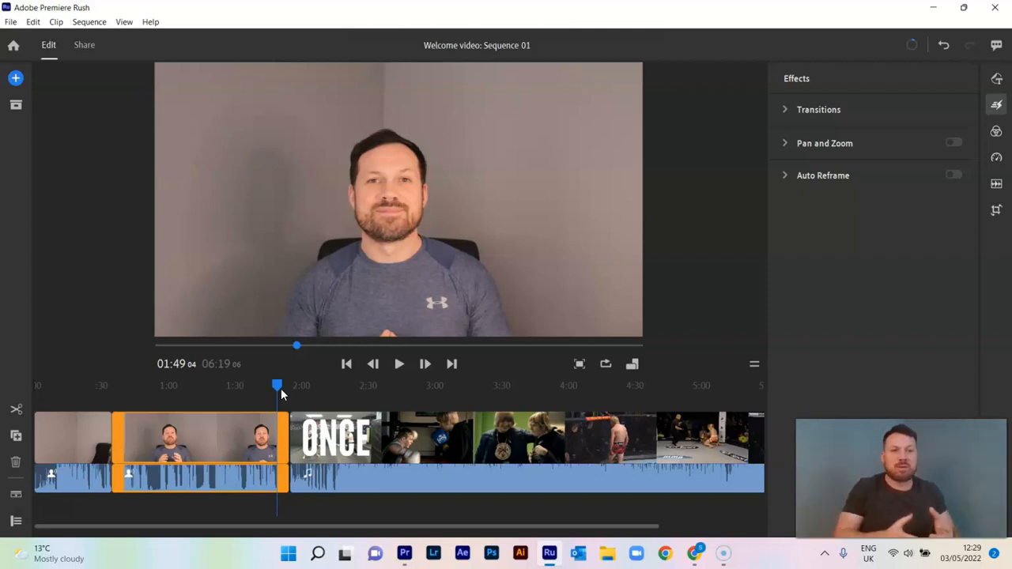
mouse_move(280, 388)
left_mouse_down()
mouse_move(266, 387)
mouse_move(305, 387)
mouse_move(275, 388)
mouse_move(296, 388)
mouse_move(284, 387)
left_mouse_up()
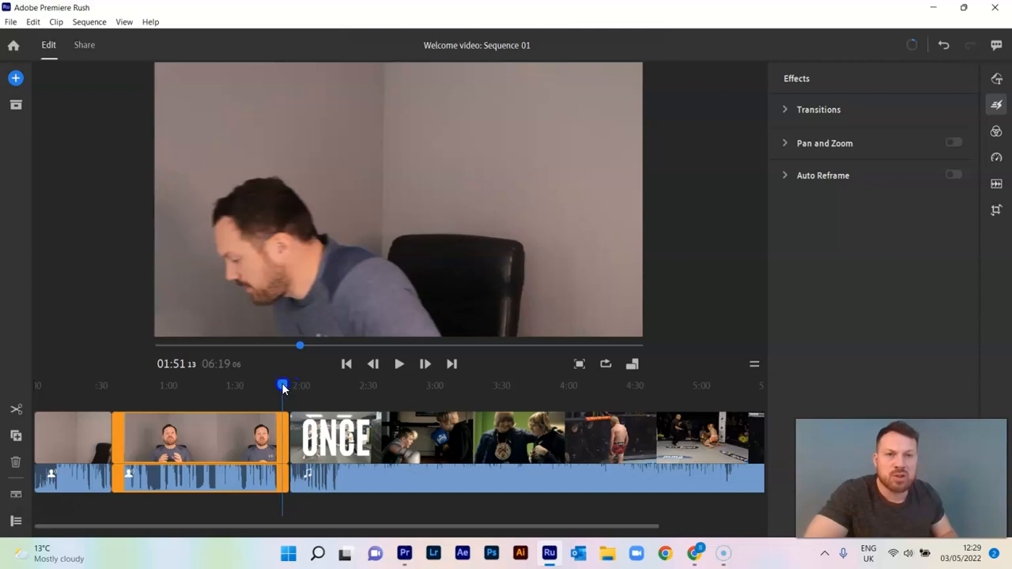
left_click(996, 105)
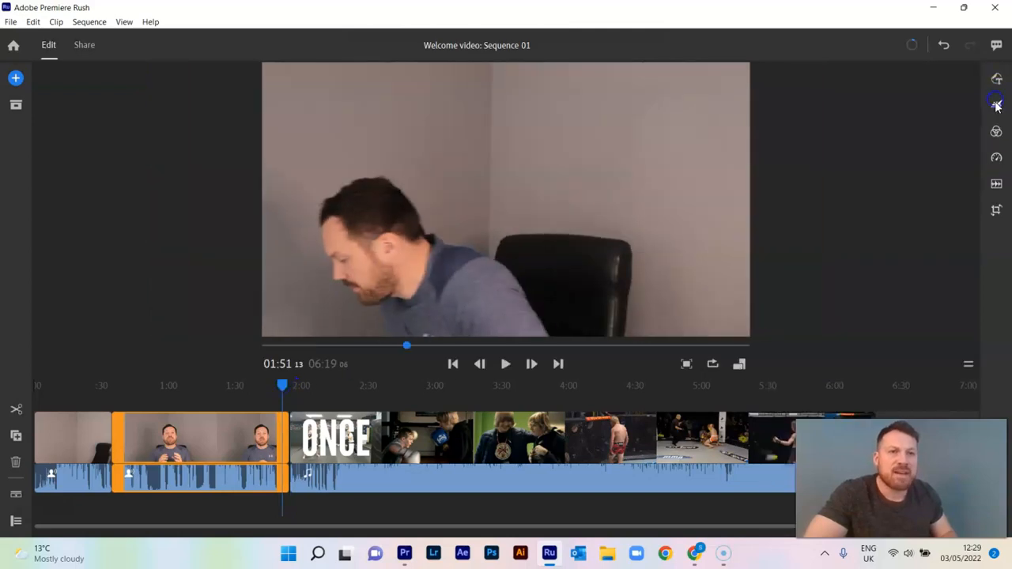
left_click(997, 106)
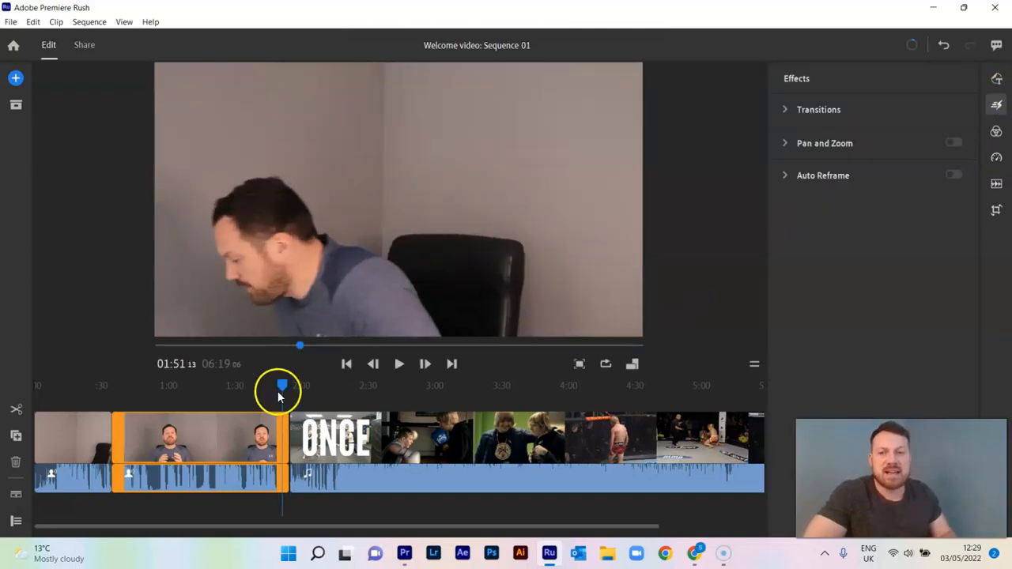
left_click(821, 109)
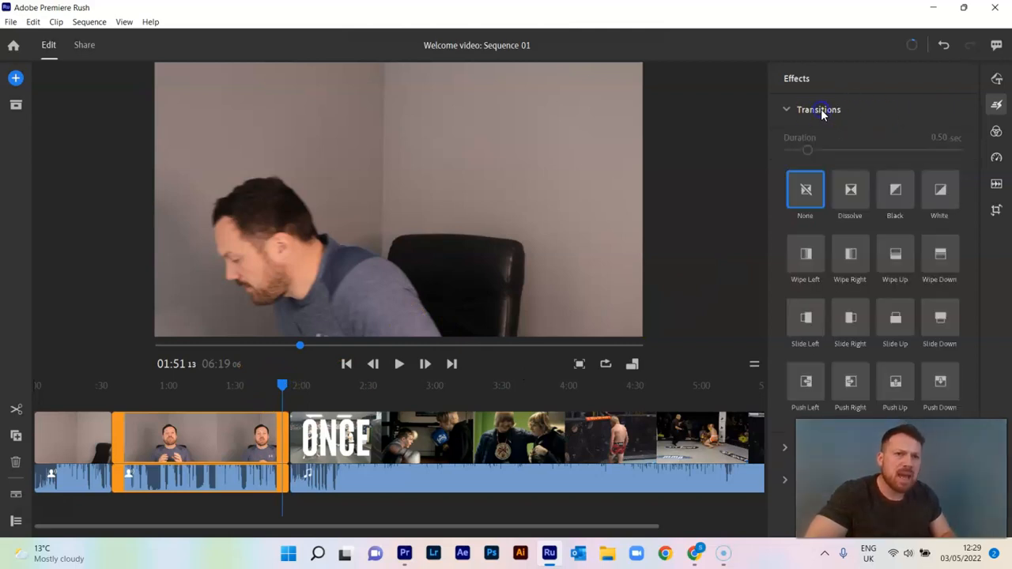
left_click(821, 111)
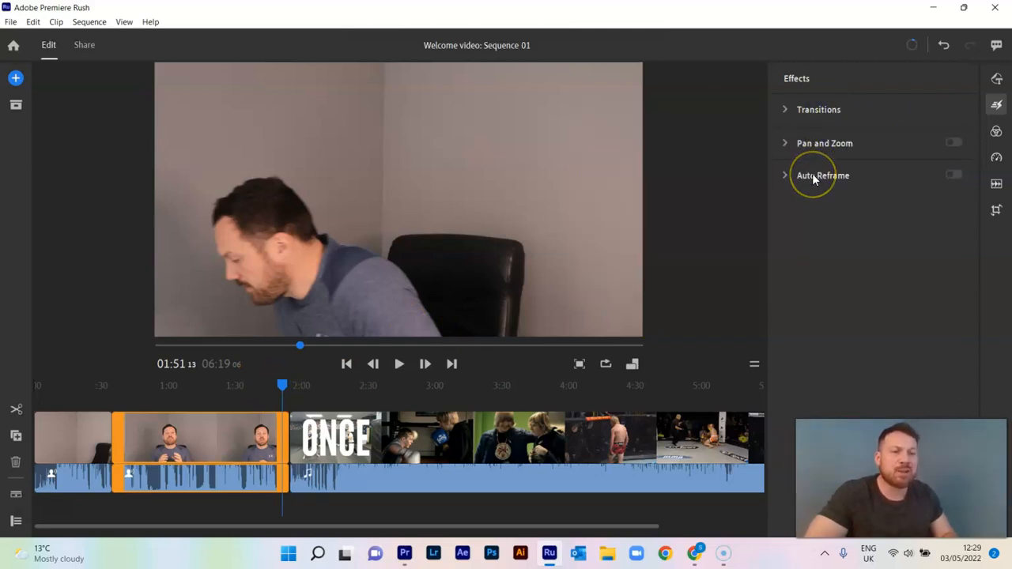
mouse_move(814, 179)
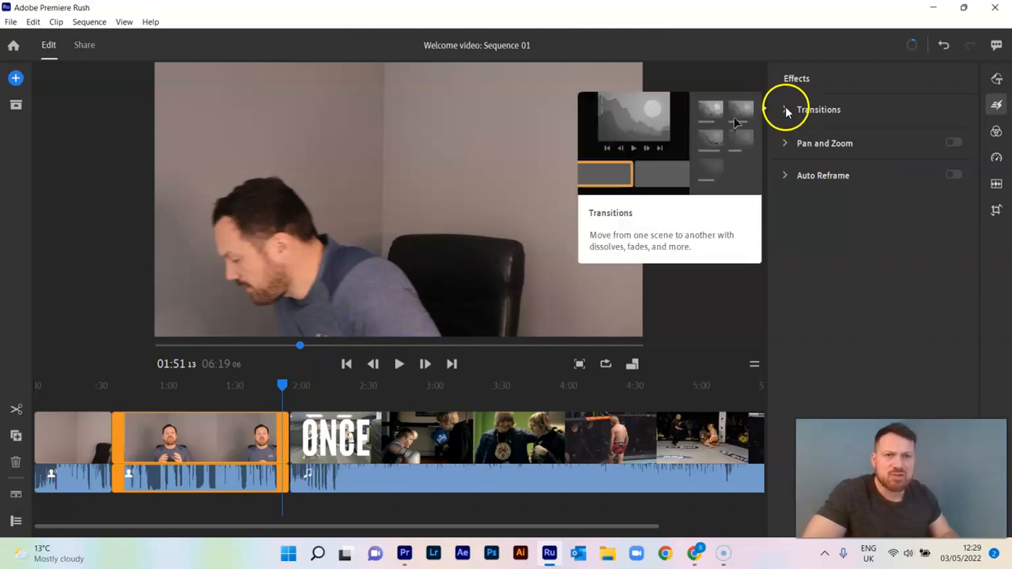
Step: Try the Push Down transition, followed by Push Up, at the cut between the talking-head clip and the ONCE clip, previewing the cut
mouse_move(284, 384)
left_mouse_down()
mouse_move(276, 388)
mouse_move(317, 387)
mouse_move(277, 387)
mouse_move(297, 387)
mouse_move(287, 387)
left_mouse_up()
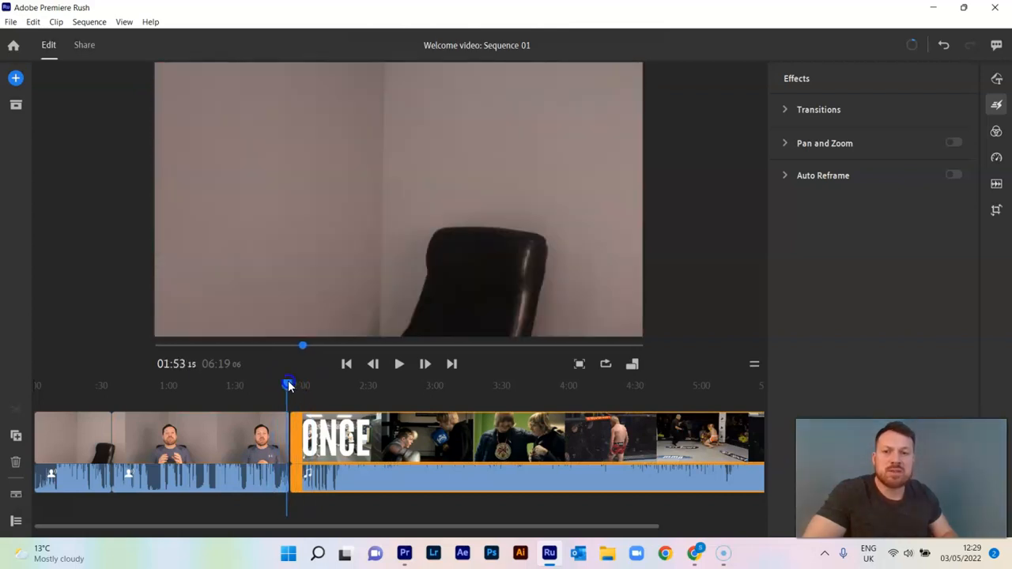
left_click_drag(653, 524, 514, 528)
left_click(785, 112)
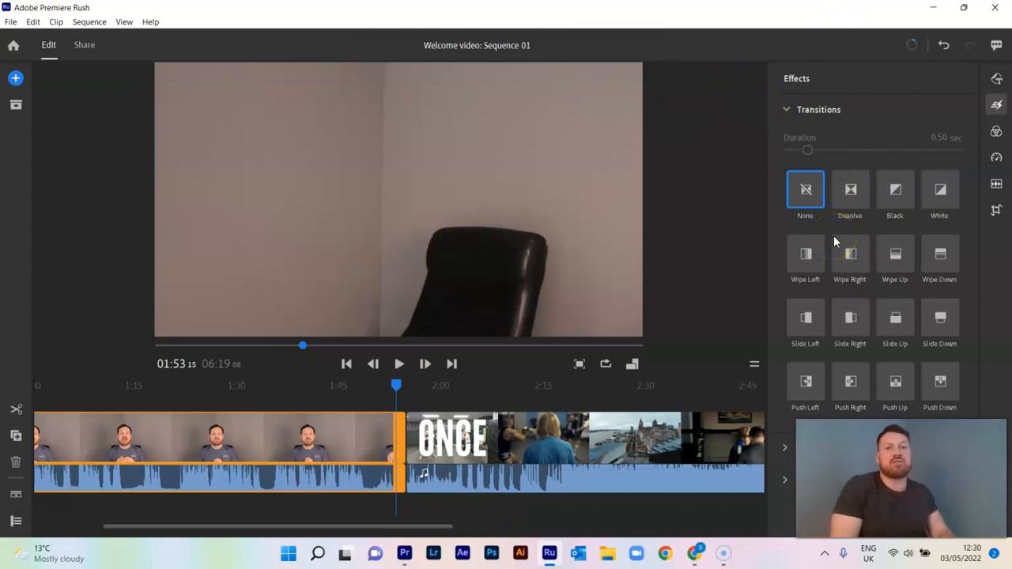
left_click(868, 215)
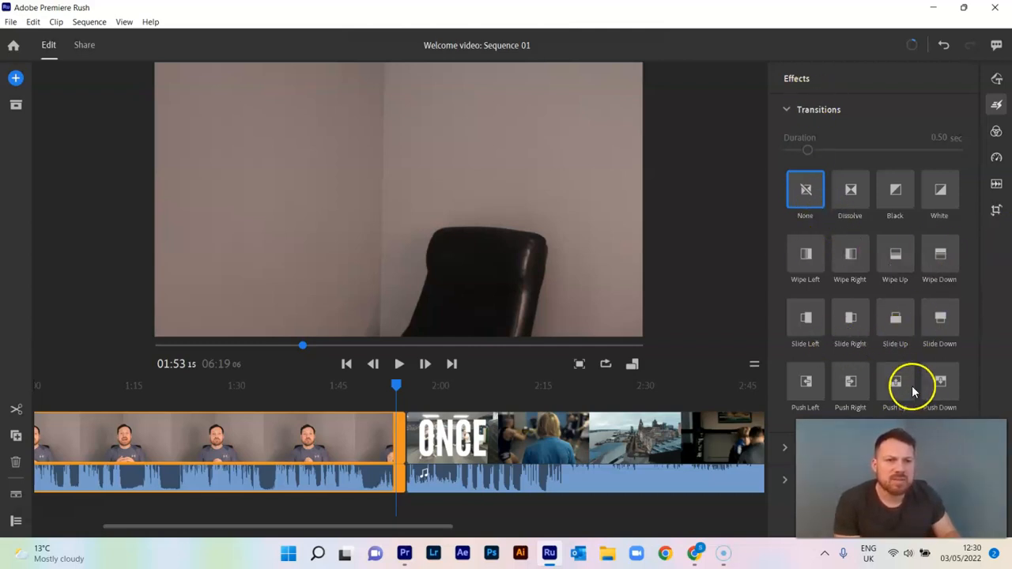
mouse_move(945, 385)
left_mouse_down()
mouse_move(744, 387)
mouse_move(460, 422)
mouse_move(419, 437)
left_mouse_up()
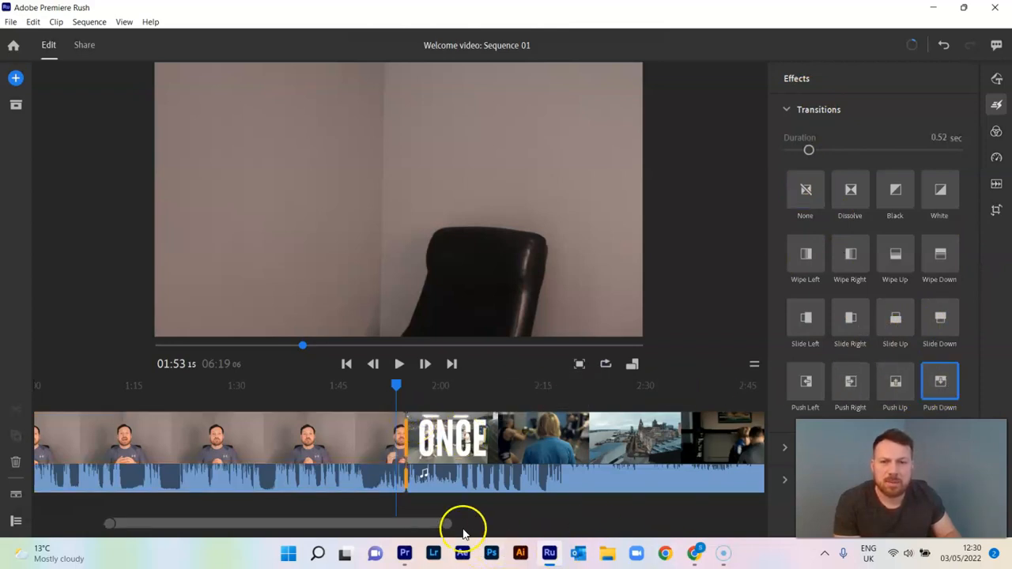
left_click_drag(444, 524, 427, 524)
left_click(395, 385)
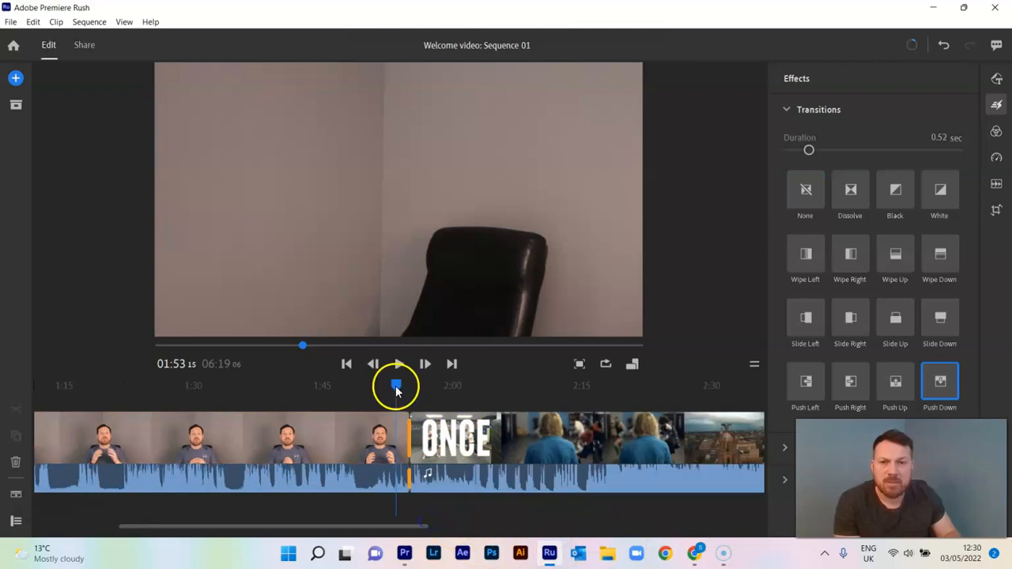
left_click_drag(401, 385, 416, 385)
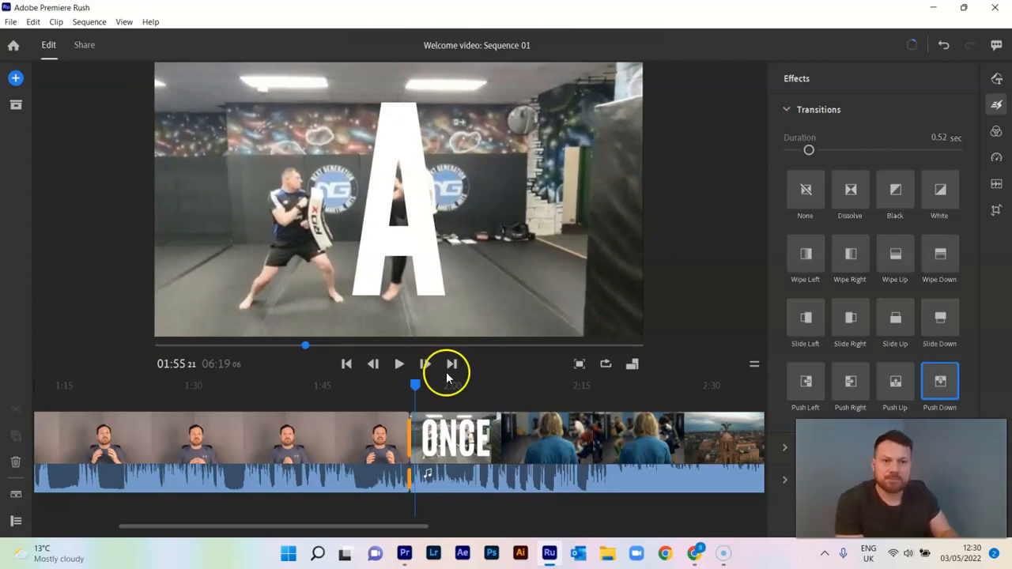
left_click_drag(899, 379, 413, 430)
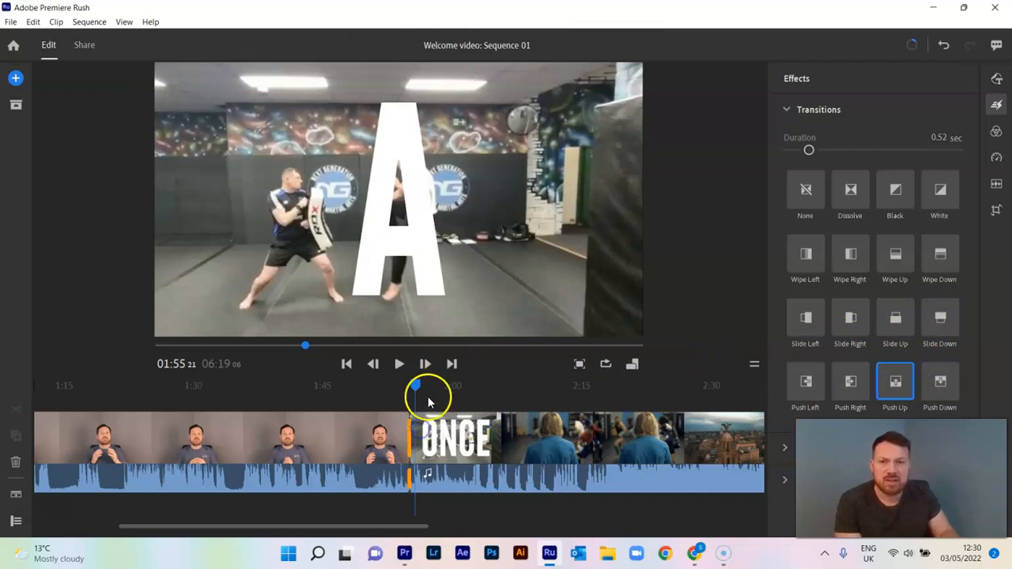
mouse_move(415, 386)
left_mouse_down()
mouse_move(400, 388)
mouse_move(424, 388)
left_mouse_up()
Step: Try the Push Right and Wipe Right transitions at the cut before the ONCE clip and preview the cut
left_click_drag(845, 381, 417, 388)
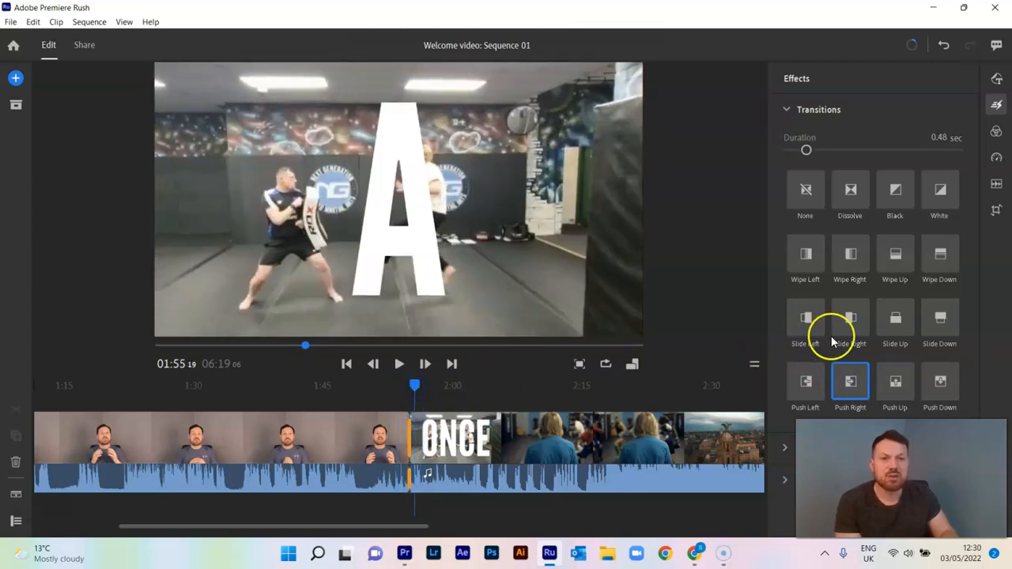
left_click_drag(854, 259, 409, 426)
mouse_move(420, 387)
left_mouse_down()
mouse_move(397, 388)
mouse_move(414, 388)
left_mouse_up()
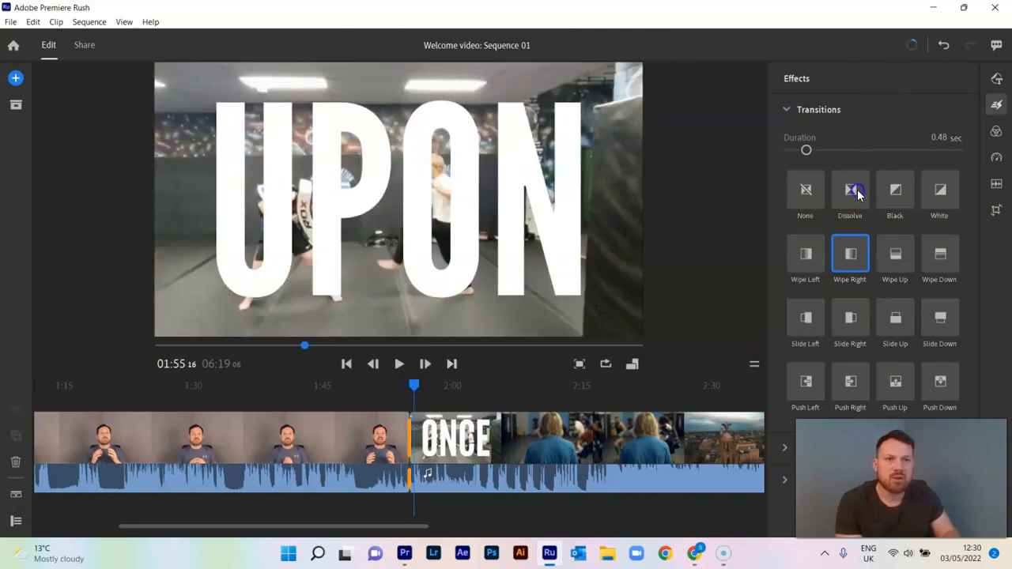
Step: Try the Dissolve and Black transitions at the cut before the ONCE clip and preview the cut
left_click_drag(858, 194, 416, 433)
mouse_move(417, 387)
left_mouse_down()
mouse_move(396, 391)
mouse_move(419, 390)
left_mouse_up()
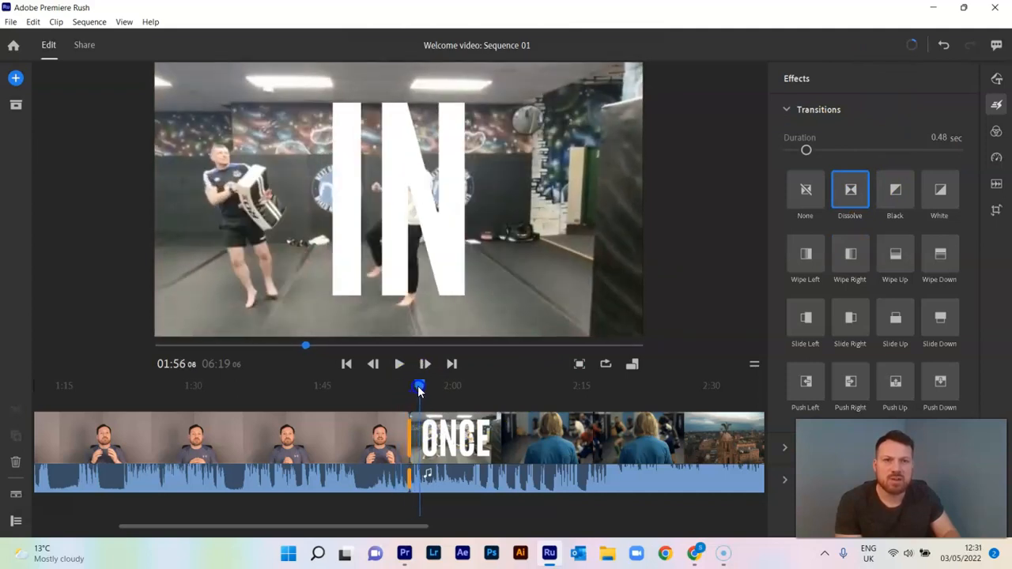
left_click_drag(876, 181, 421, 389)
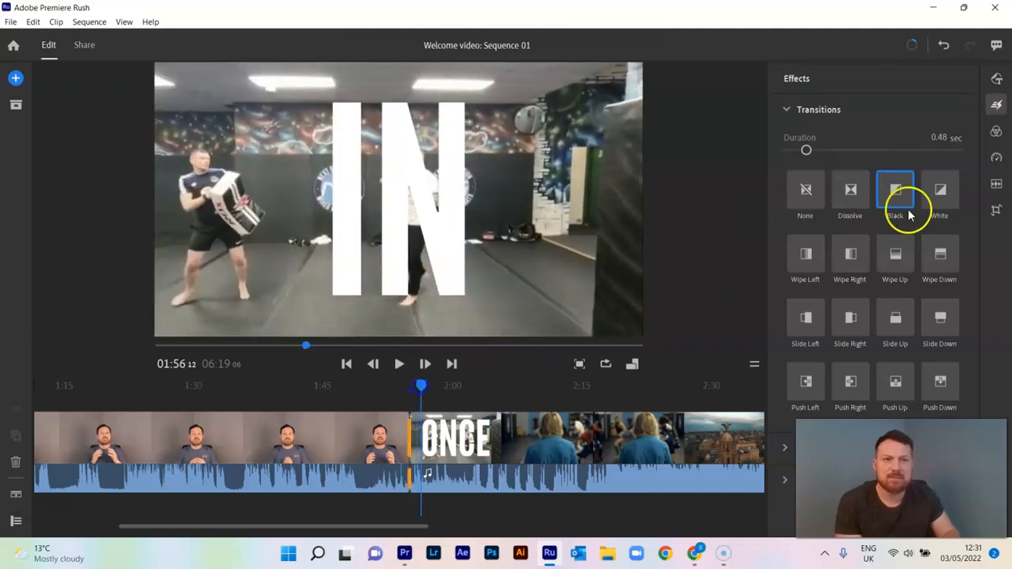
Step: Apply the White transition at the cut between the talking-head clip and the ONCE clip and preview it
left_click_drag(941, 202, 405, 439)
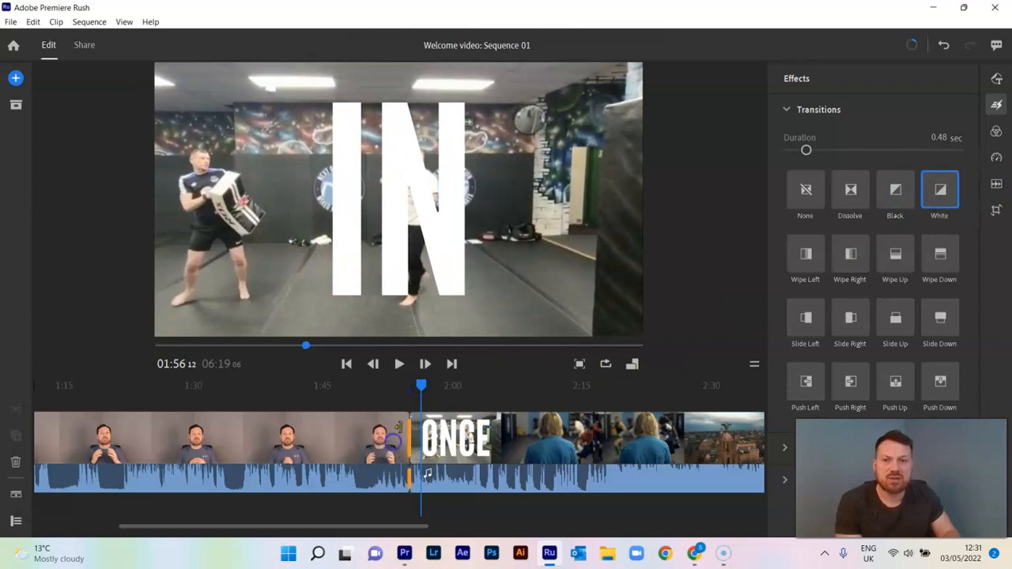
mouse_move(430, 388)
left_mouse_down()
mouse_move(408, 388)
mouse_move(423, 394)
left_mouse_up()
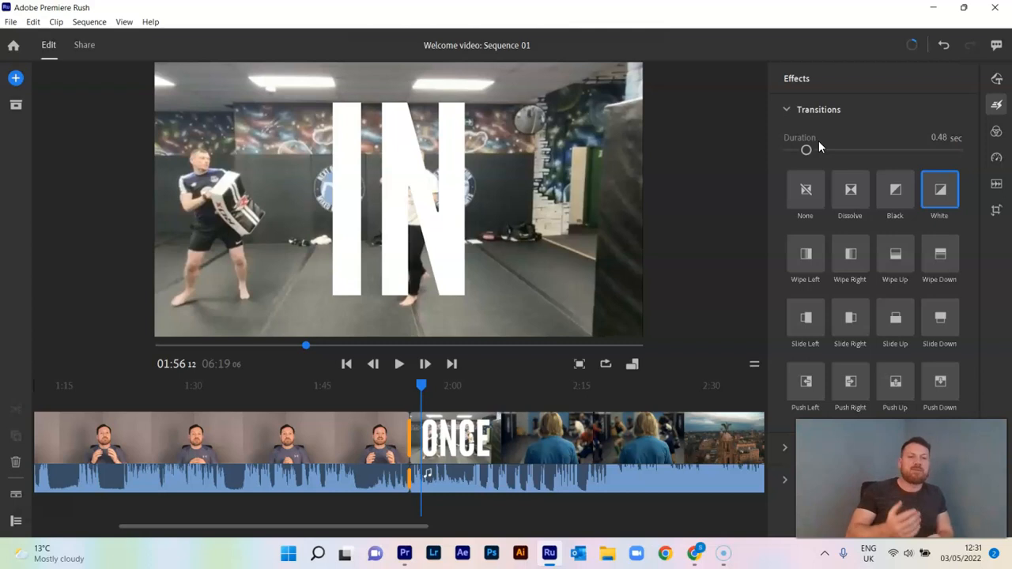
mouse_move(422, 386)
left_mouse_down()
mouse_move(404, 385)
mouse_move(413, 388)
left_mouse_up()
left_click(790, 111)
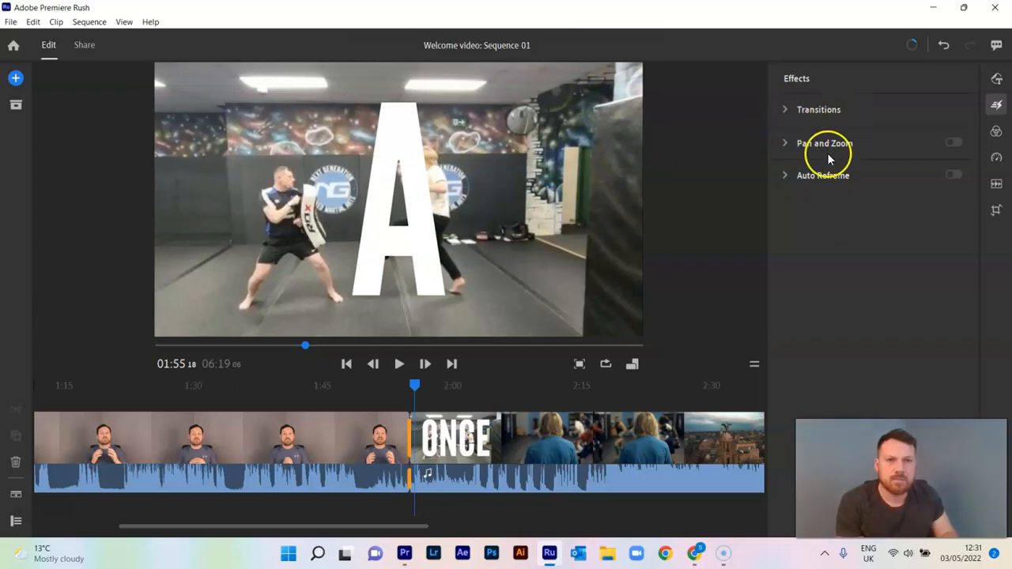
Step: Split the ONCE clip at 02:05:15, where the man in the blue shirt is seen from behind, and select the second part
mouse_move(784, 148)
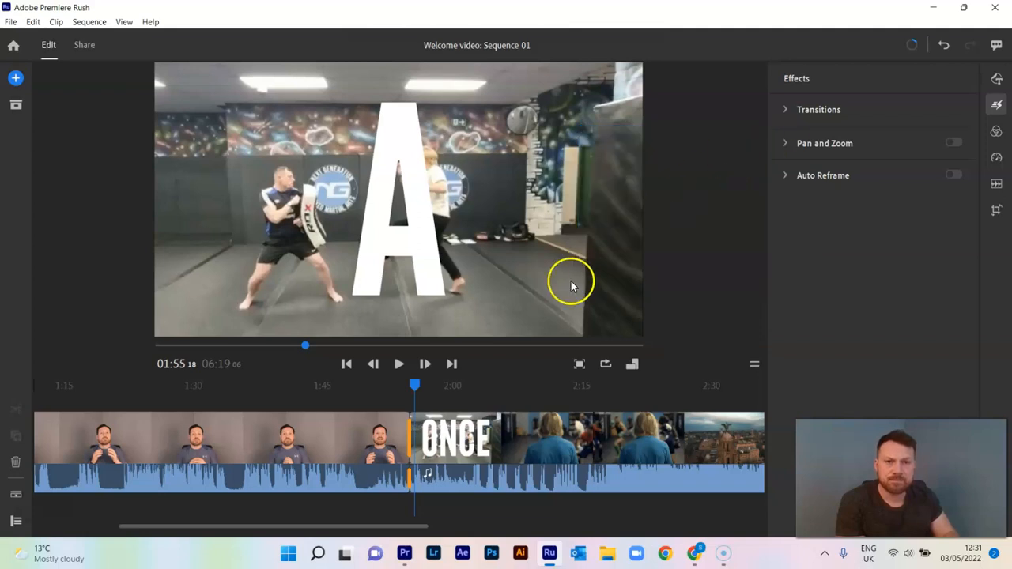
left_click_drag(412, 385, 445, 387)
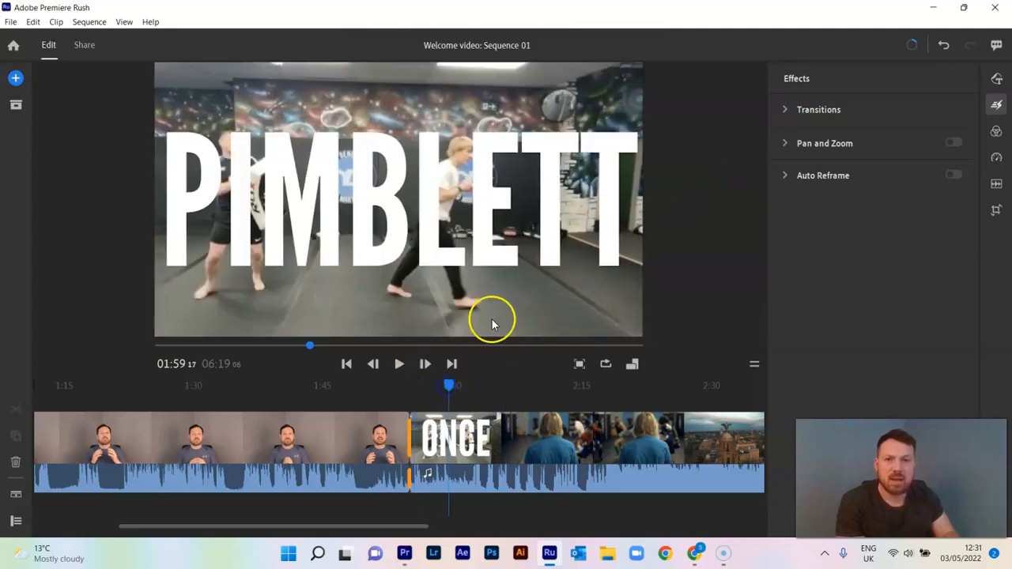
left_click(499, 427)
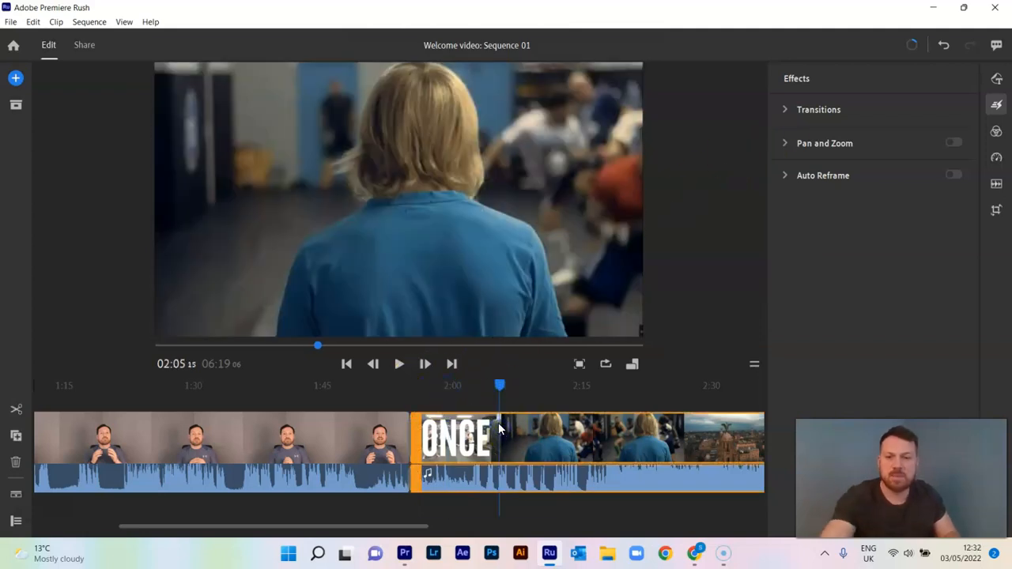
key("s")
left_click(526, 427)
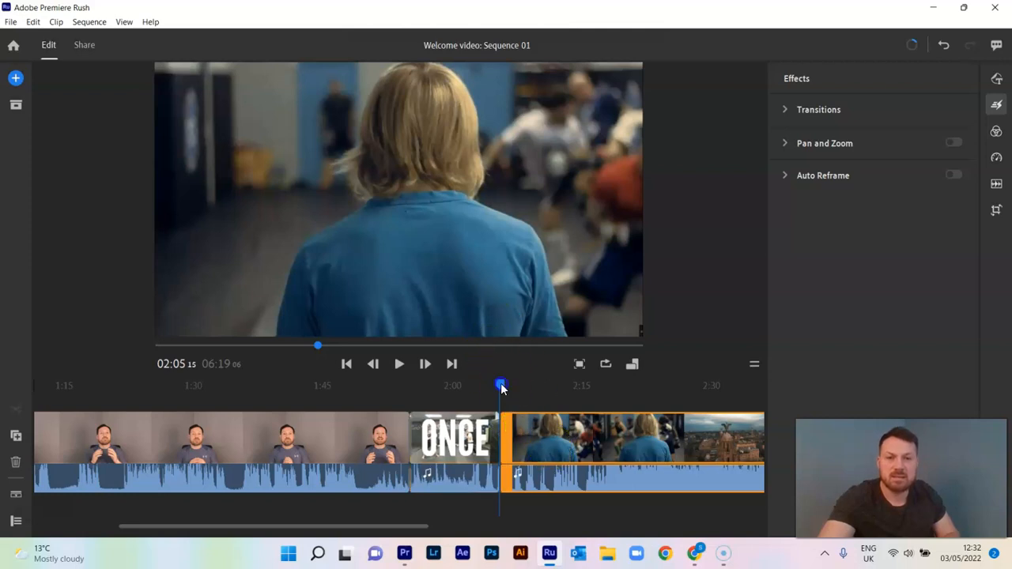
Step: Reposition the second part's picture within the preview frame at 02:07:15 and try to open the Pan and Zoom settings
left_click_drag(500, 388, 515, 385)
left_click_drag(453, 185, 507, 208)
left_click(742, 192)
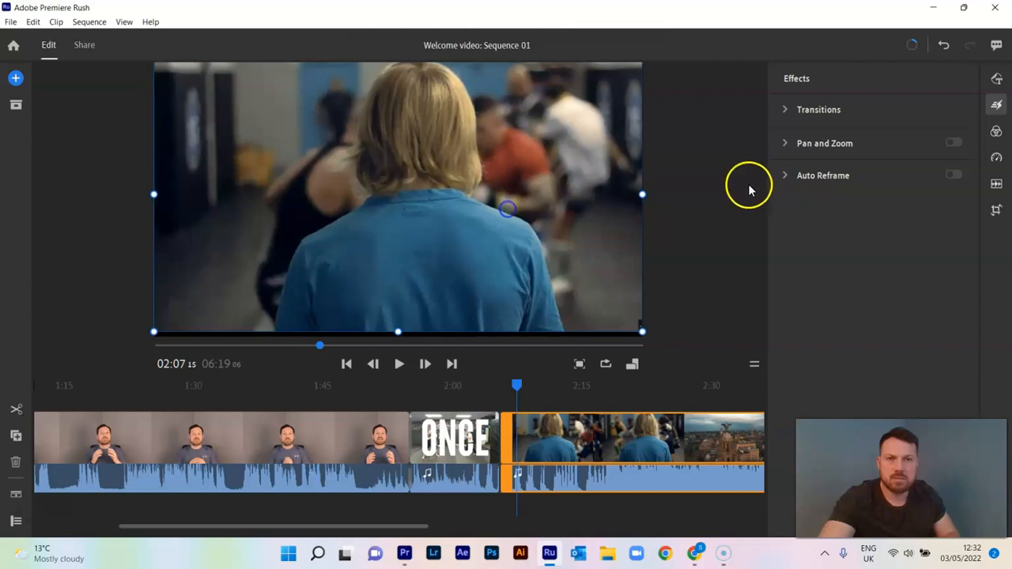
left_click_drag(506, 228, 508, 231)
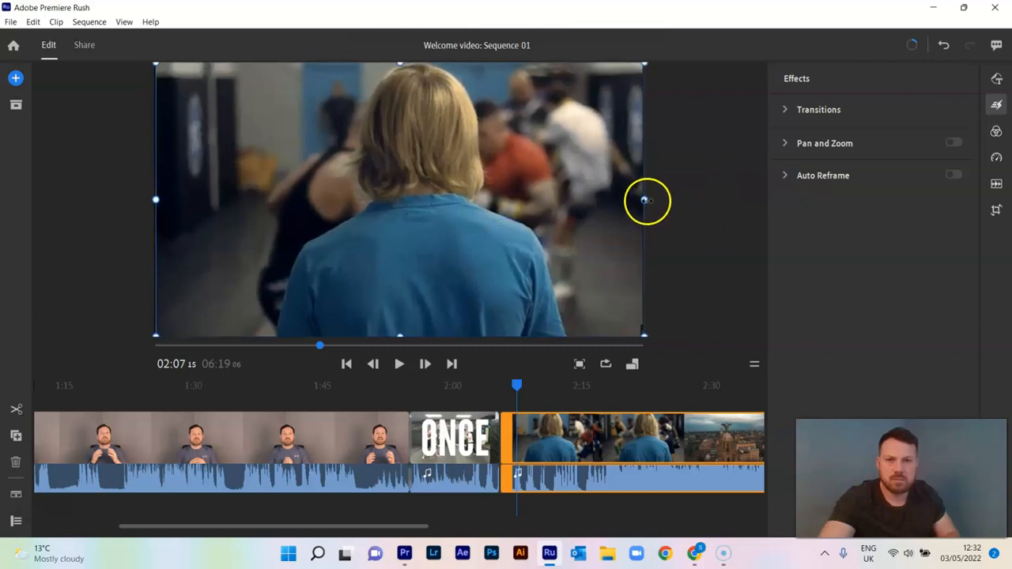
left_click(797, 144)
left_click(784, 145)
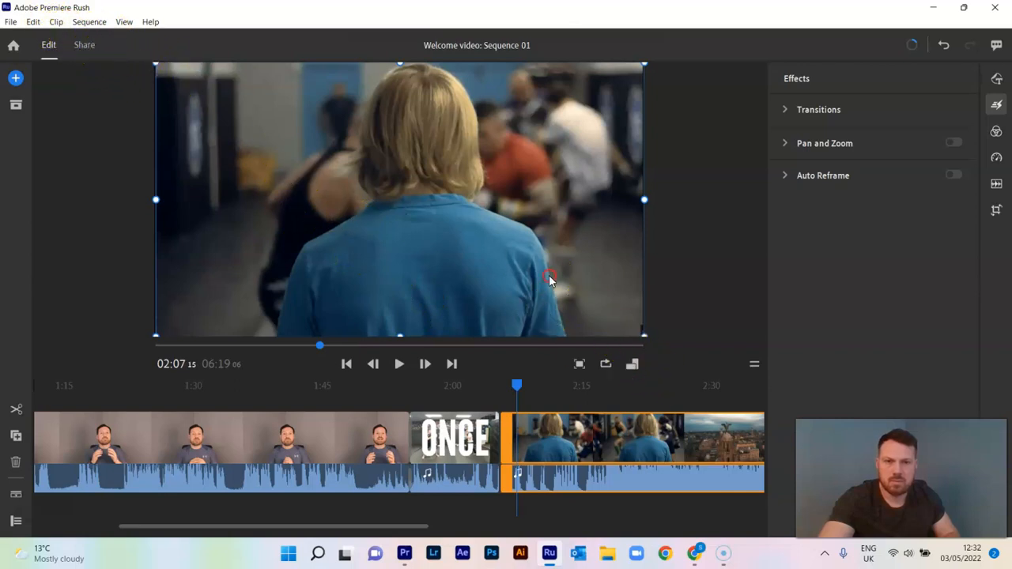
right_click(551, 446)
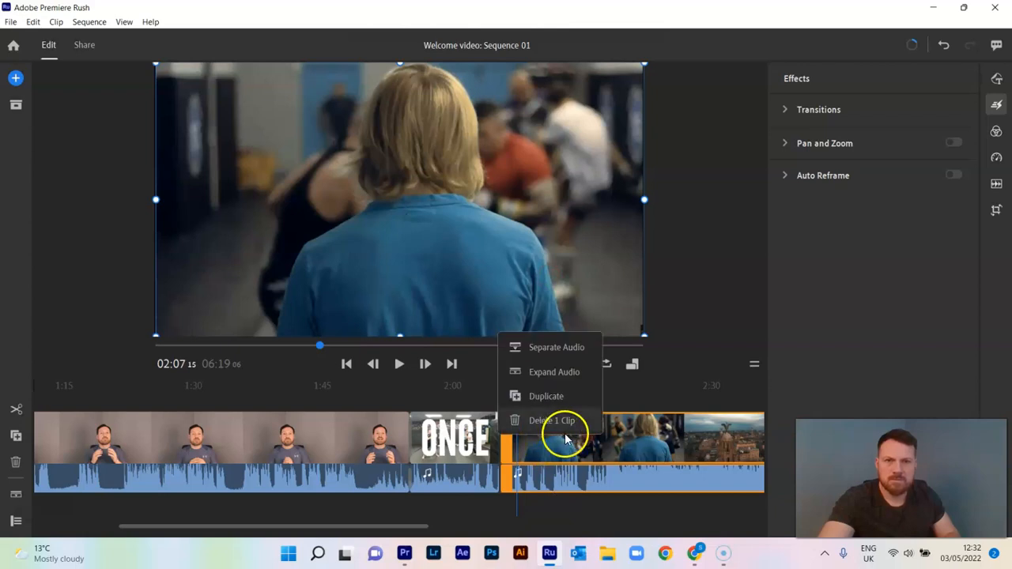
left_click(623, 408)
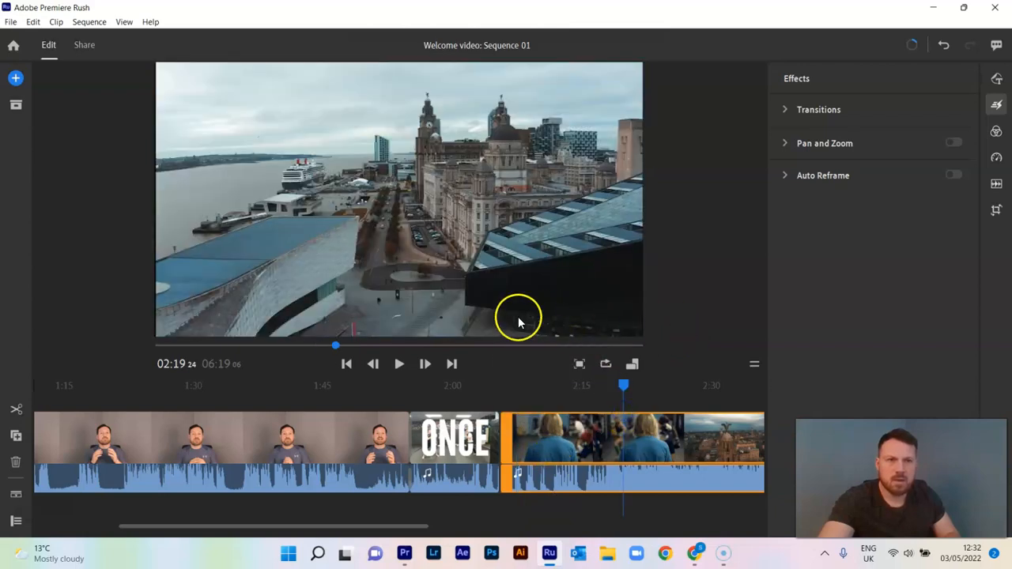
left_click_drag(617, 384, 574, 391)
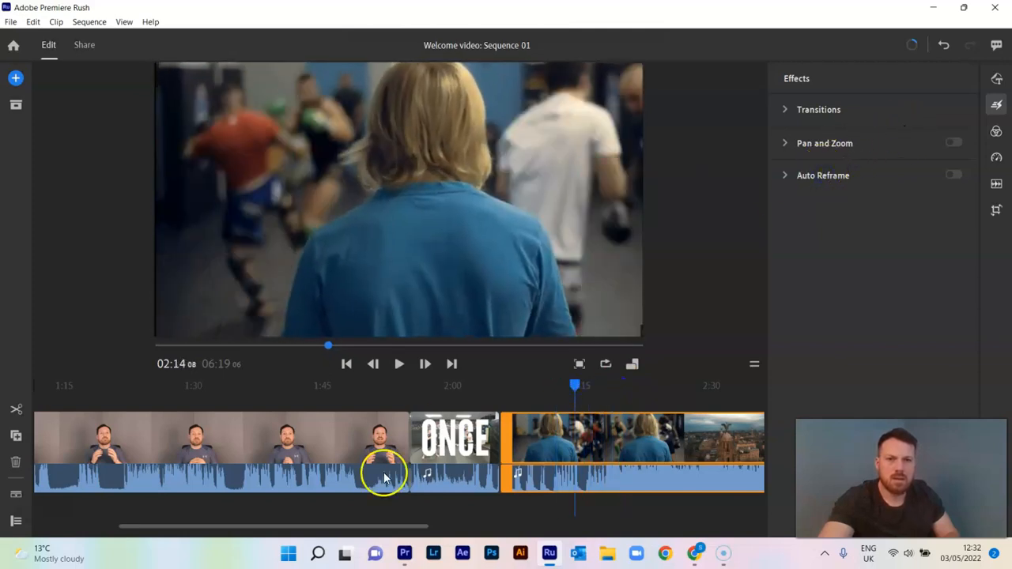
left_click(570, 387)
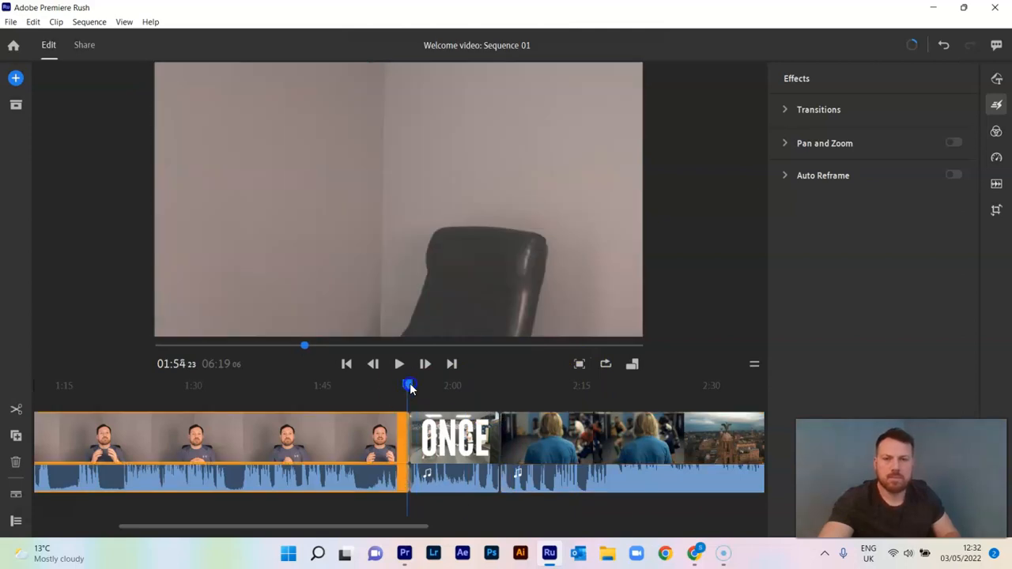
Step: Undo the split of the ONCE clip and move the playhead to 02:03:07
left_click_drag(410, 387, 497, 390)
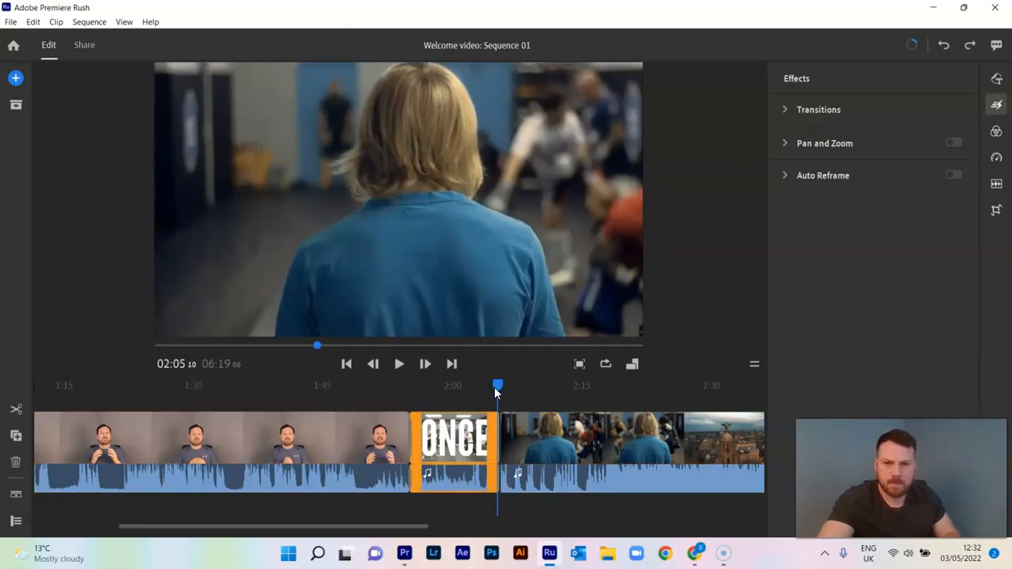
key("ctrl+z")
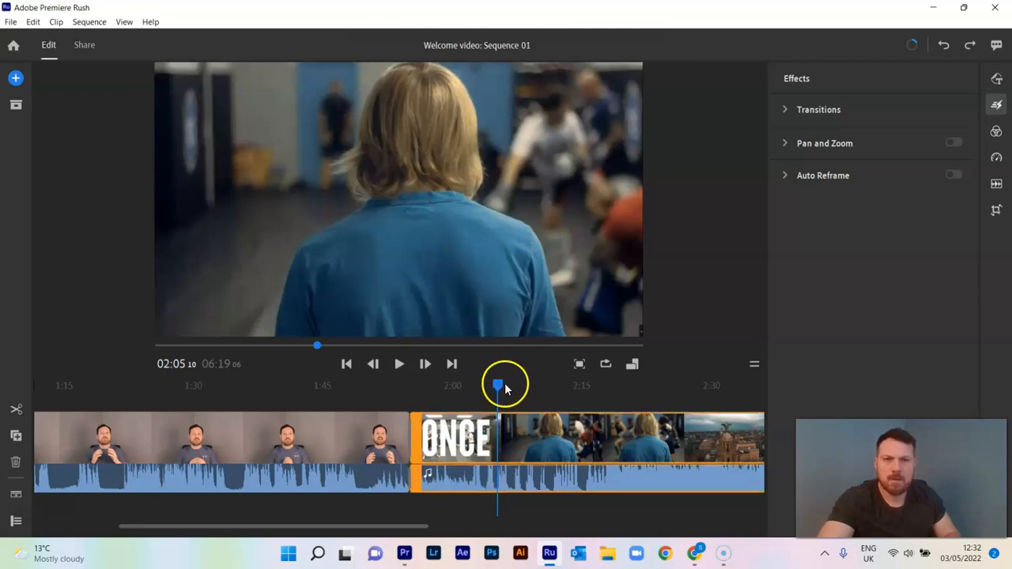
left_click_drag(506, 389, 481, 386)
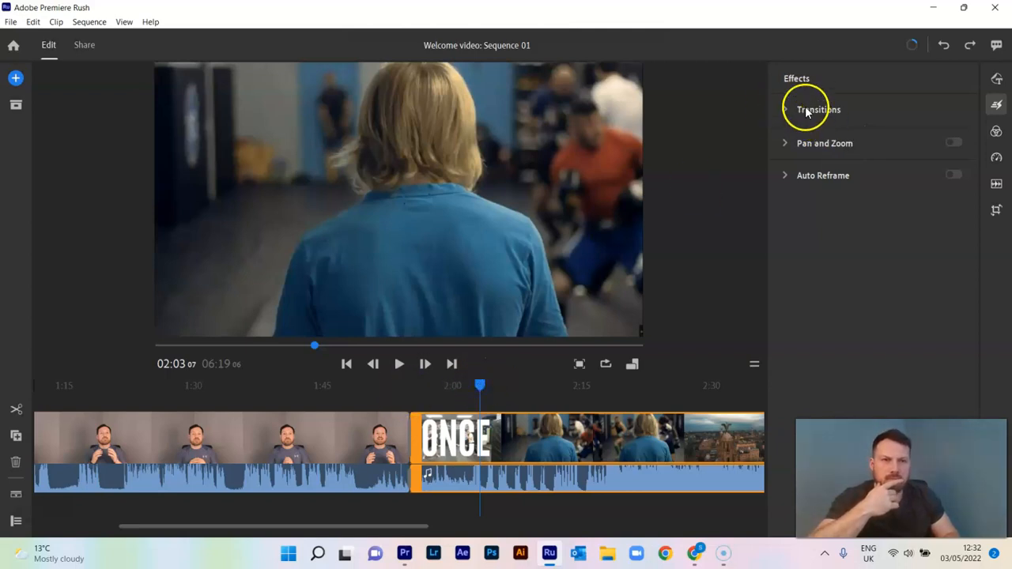
Step: Shrink the ONCE clip's picture to about a third of the frame width in the preview at 02:12:06
mouse_move(808, 149)
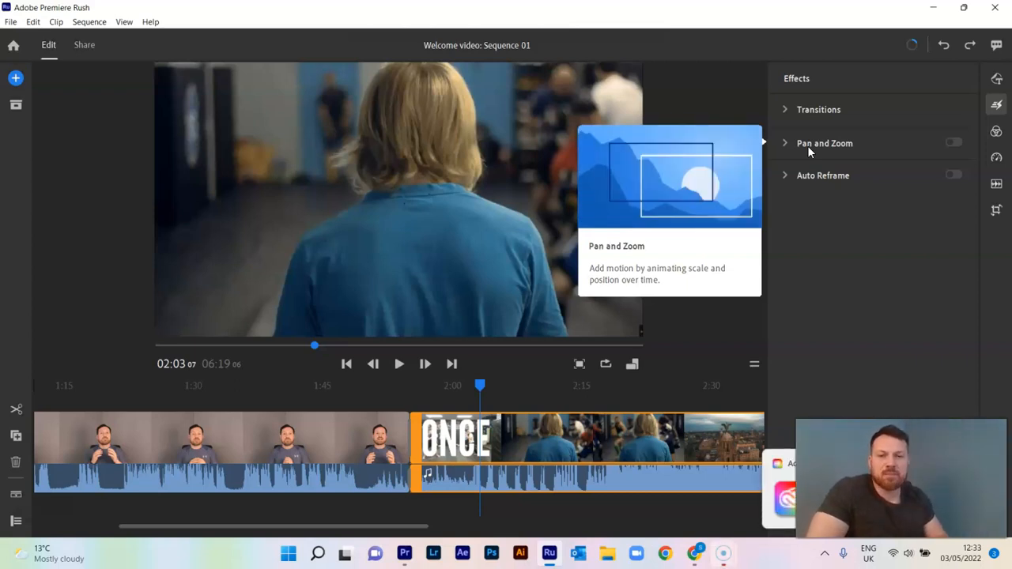
left_click(556, 427)
left_click_drag(642, 338, 491, 229)
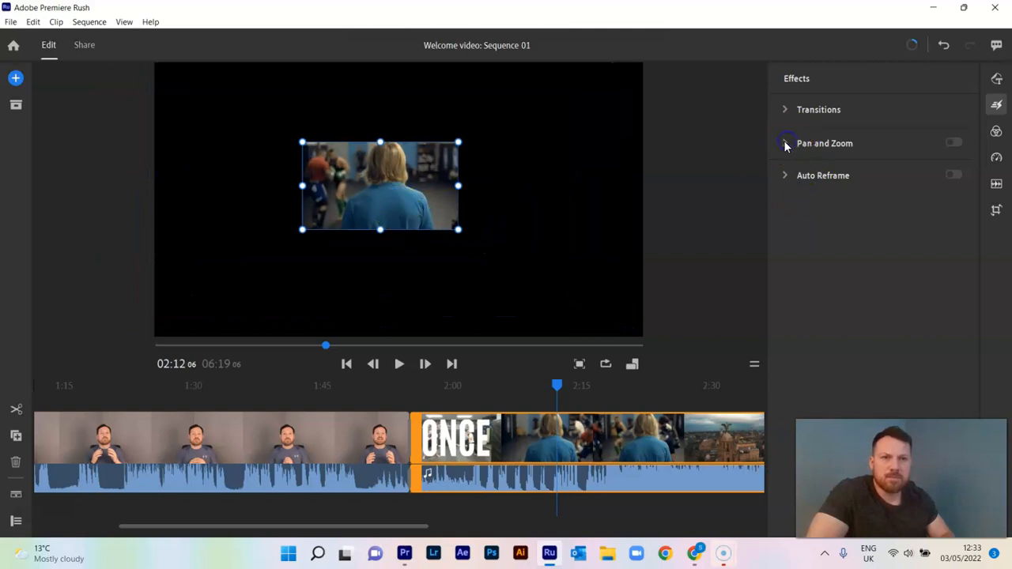
Step: Enlarge the ONCE clip's picture at 02:20:11 until it nearly fills the preview frame and adjust its position
left_click(557, 386)
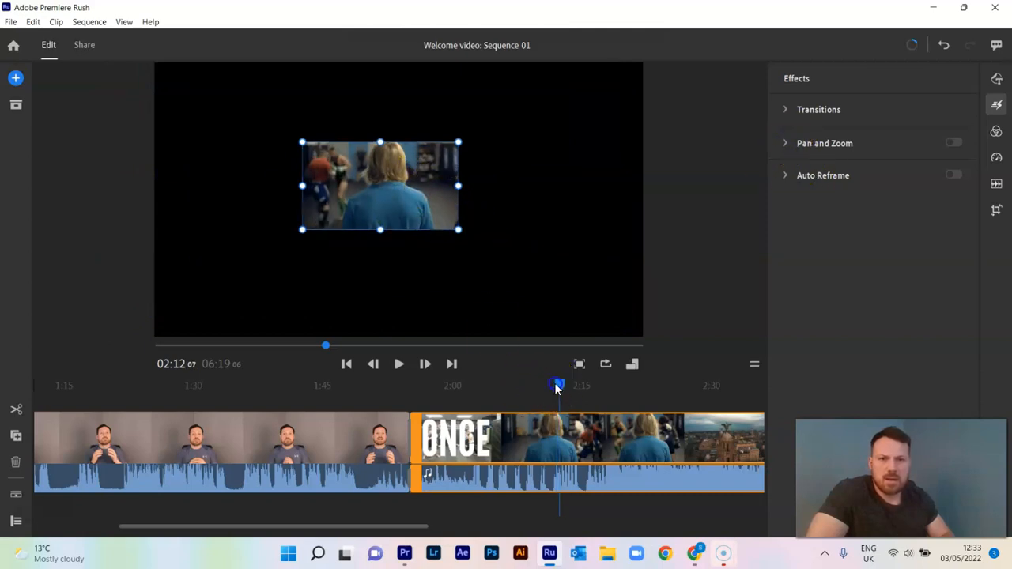
left_click_drag(557, 386, 628, 386)
left_click_drag(458, 230, 603, 315)
left_click_drag(690, 340, 891, 309)
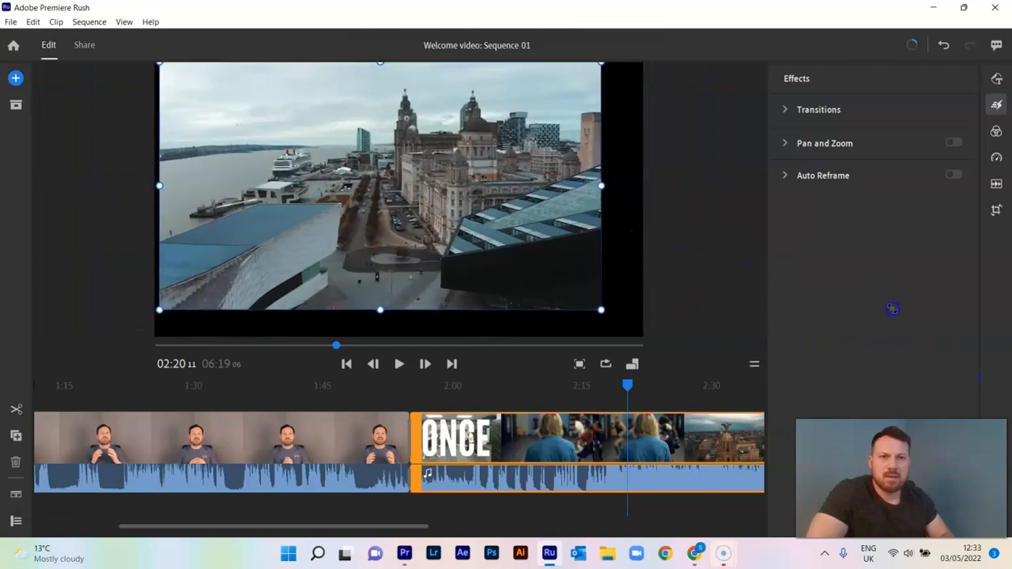
left_click_drag(515, 230, 535, 239)
left_click_drag(623, 76, 646, 62)
left_click_drag(492, 217, 486, 226)
Step: Undo the scale and position changes to the ONCE clip's picture until it fills the whole frame
key("ctrl+z")
key("ctrl+z")
key("ctrl+z")
key("ctrl+z")
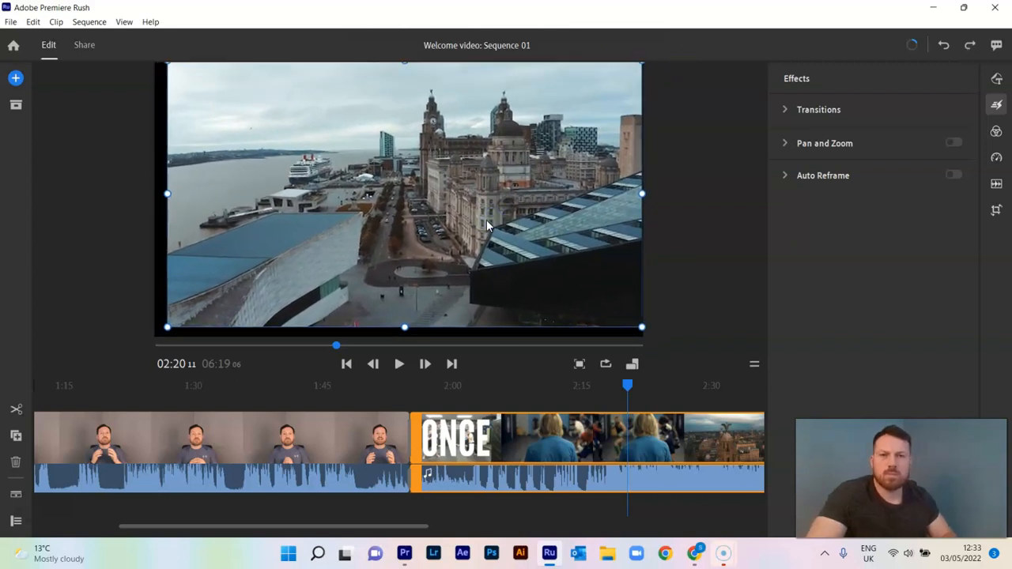
key("ctrl+z")
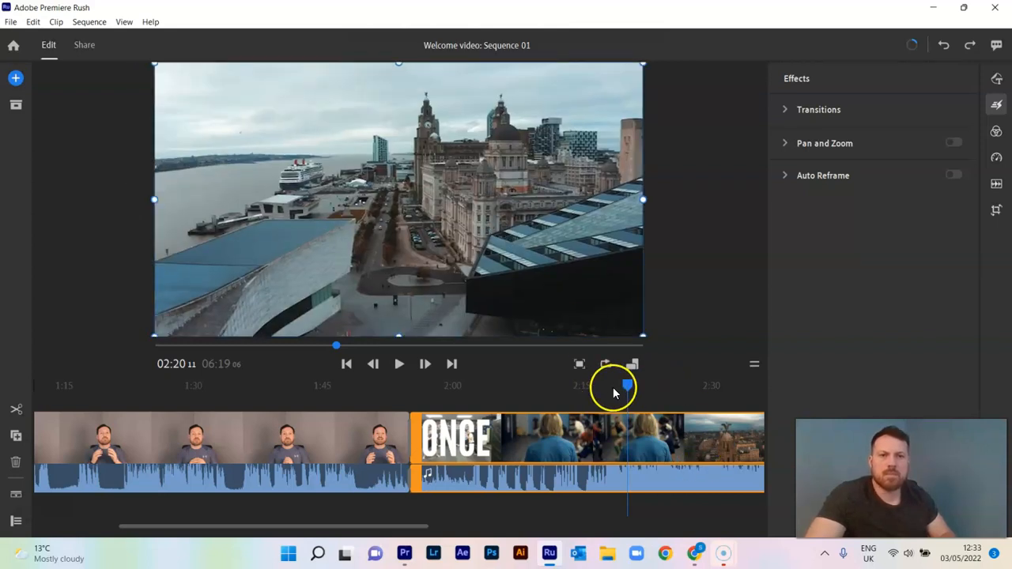
Step: Try to open Pan and Zoom for the ONCE clip at 02:17:08, and compare the effects available for the preceding talking-head clip
left_click_drag(624, 386, 598, 387)
left_click(867, 146)
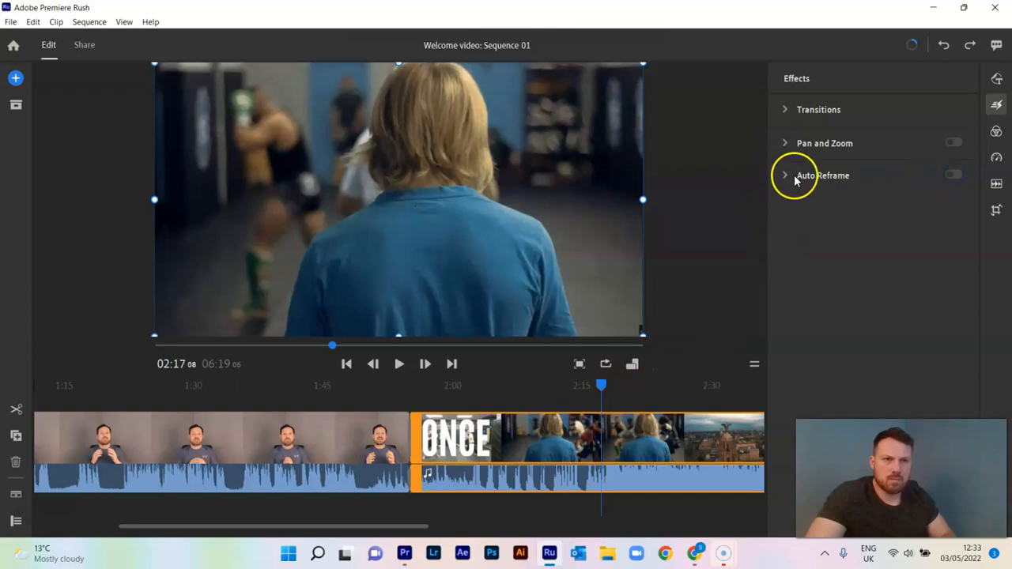
left_click_drag(601, 385, 366, 386)
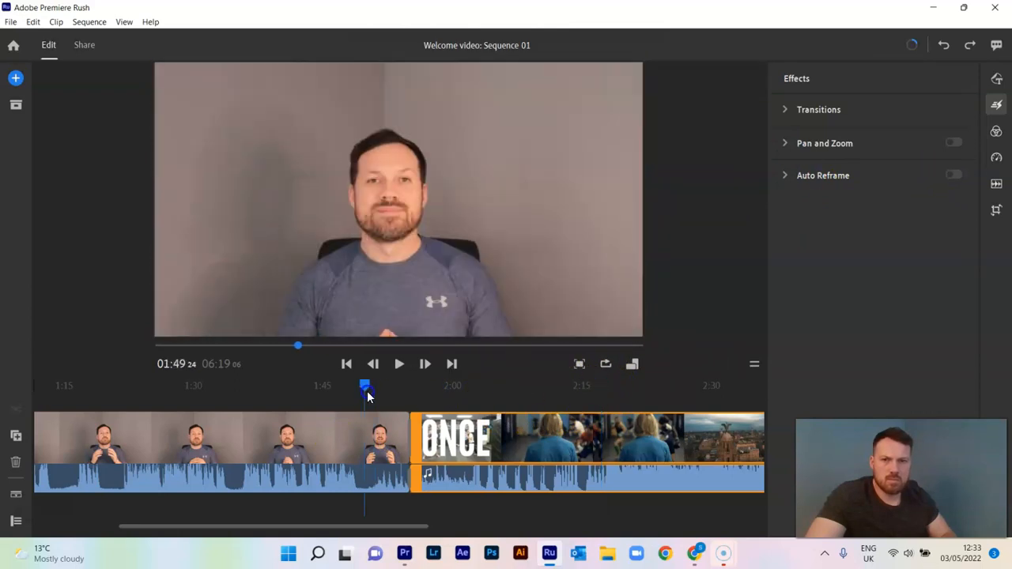
left_click(353, 475)
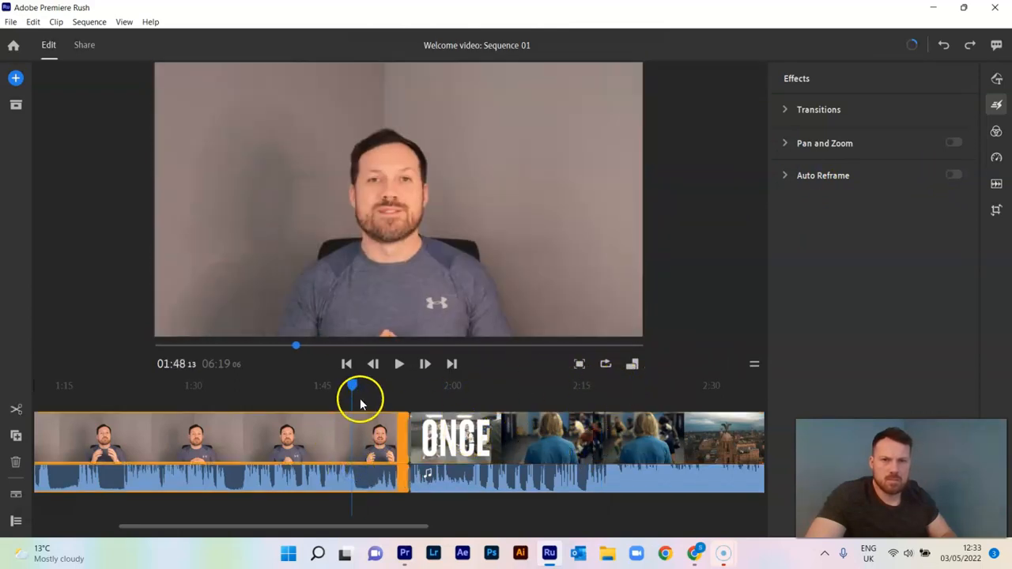
left_click_drag(359, 393, 444, 387)
left_click(527, 417)
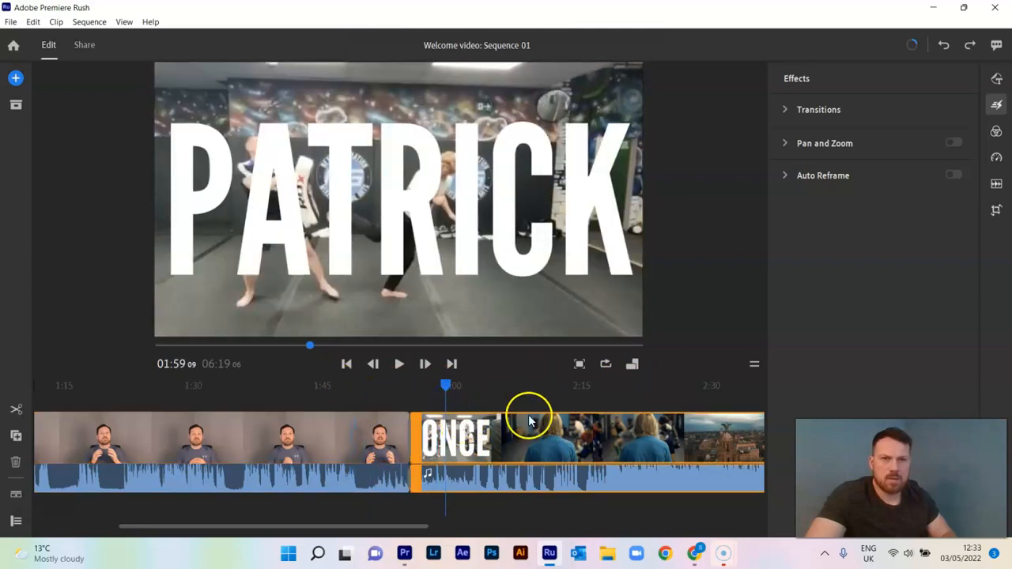
left_click(605, 365)
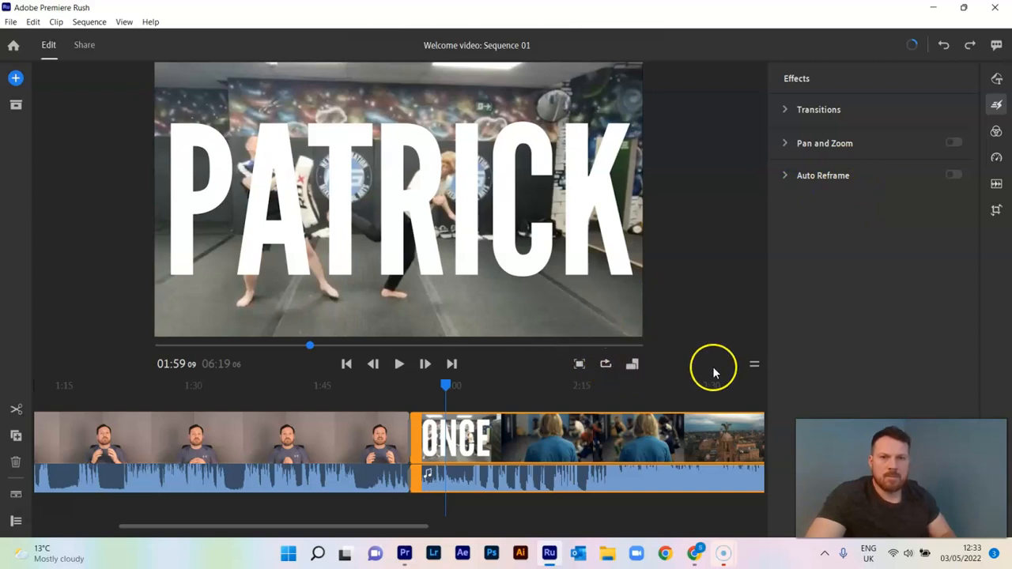
left_click(755, 367)
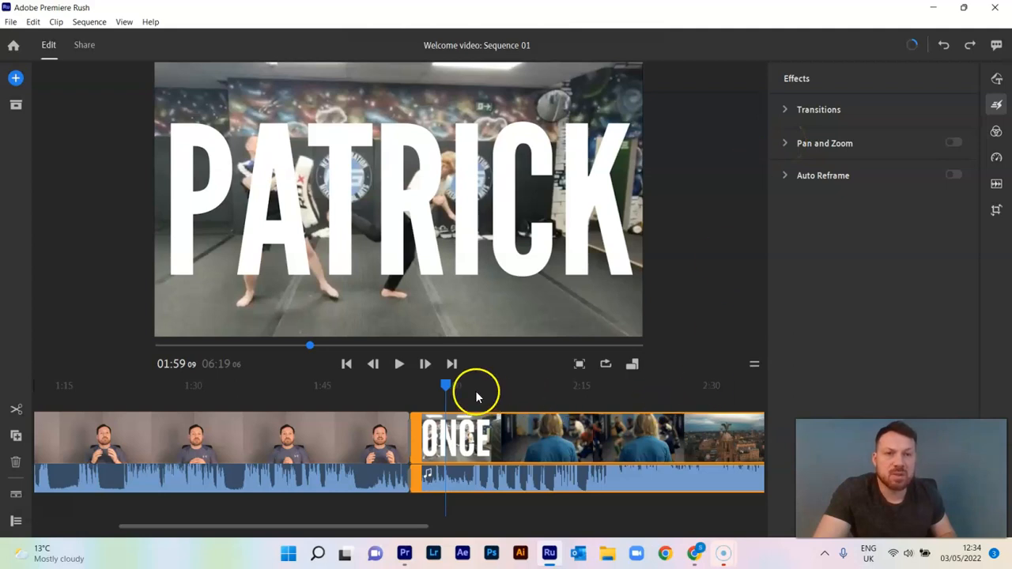
Step: Move the playhead to 02:09:19 in the ONCE clip and zoom in on the timeline
left_click_drag(506, 390, 536, 390)
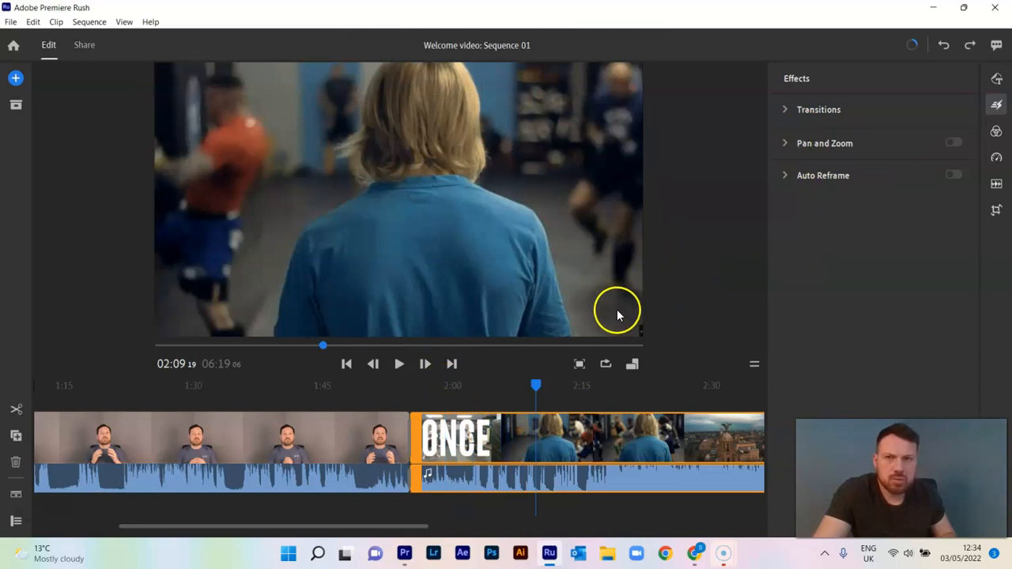
left_click(124, 22)
left_click(95, 23)
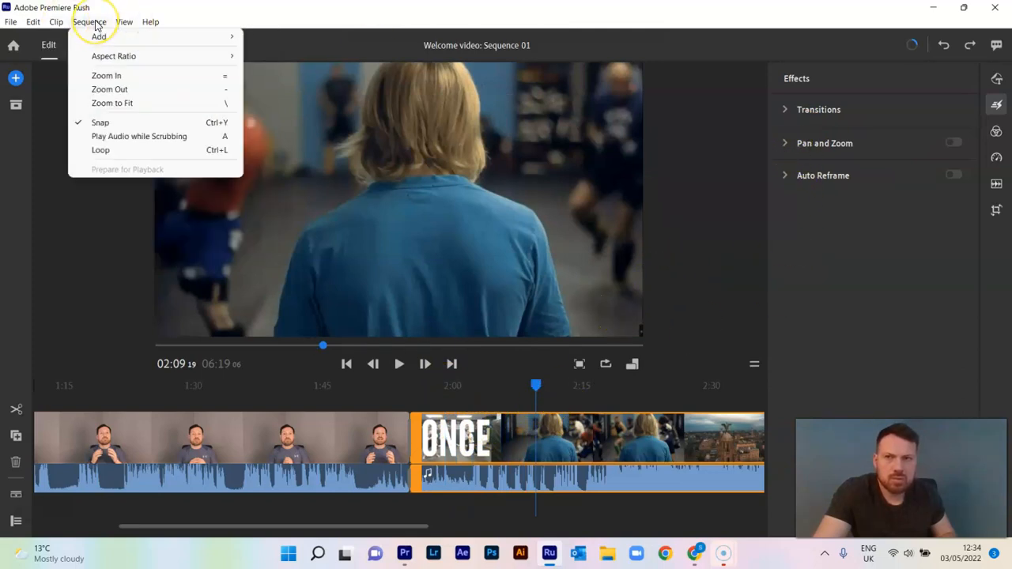
left_click(124, 75)
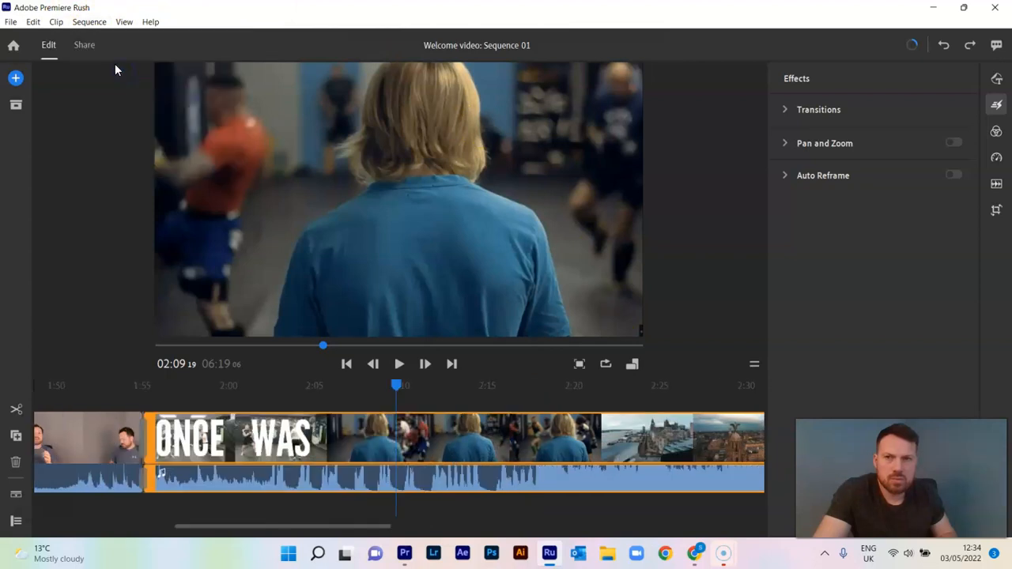
Step: Try to open the Pan and Zoom settings for the ONCE clip and check its Transitions options
left_click(842, 146)
left_click(787, 110)
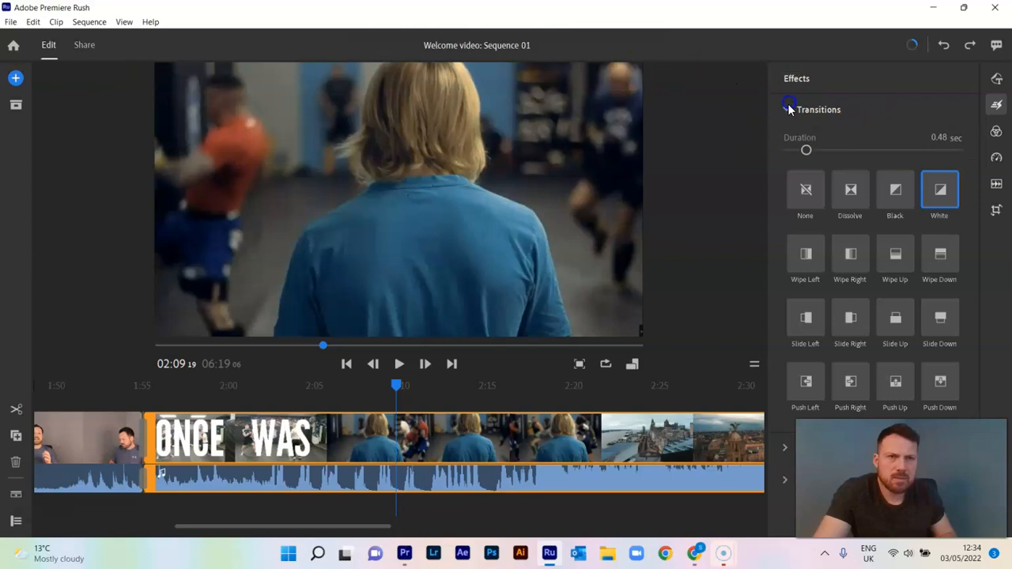
left_click(789, 112)
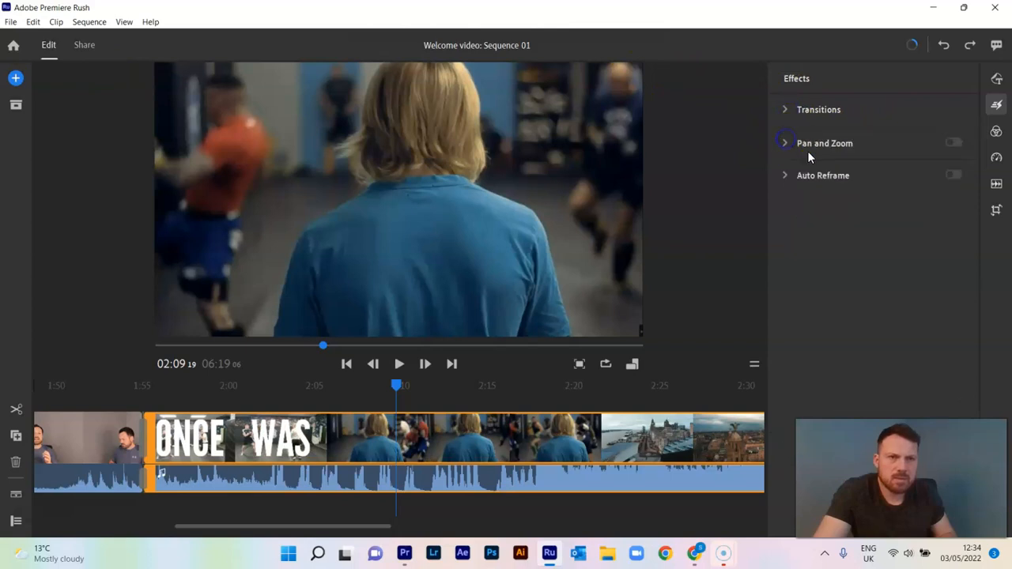
mouse_move(782, 179)
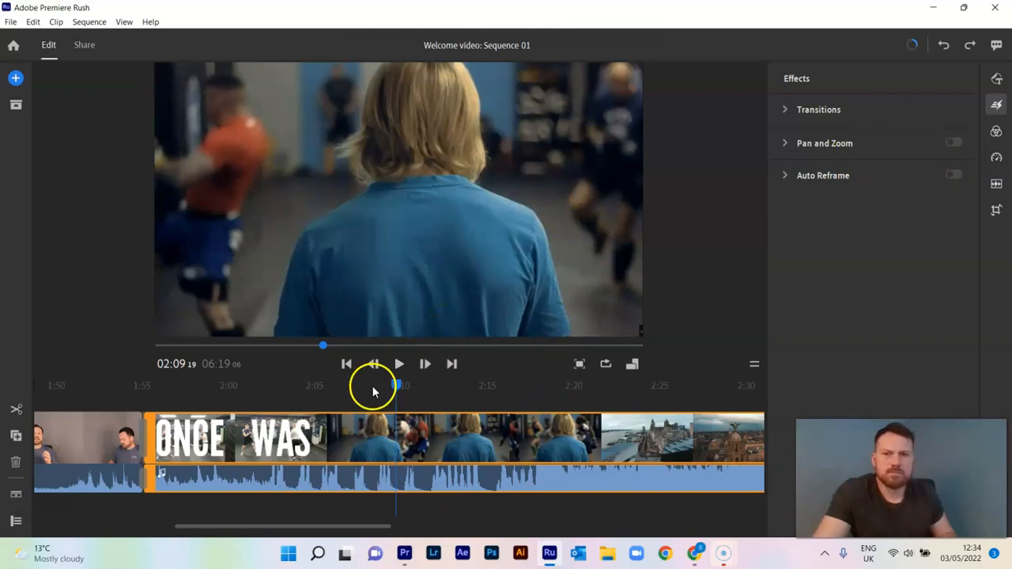
Step: Move the playhead to 02:07:23 and view the descriptions of the Pan and Zoom and Auto Reframe effects
left_click_drag(397, 385, 364, 385)
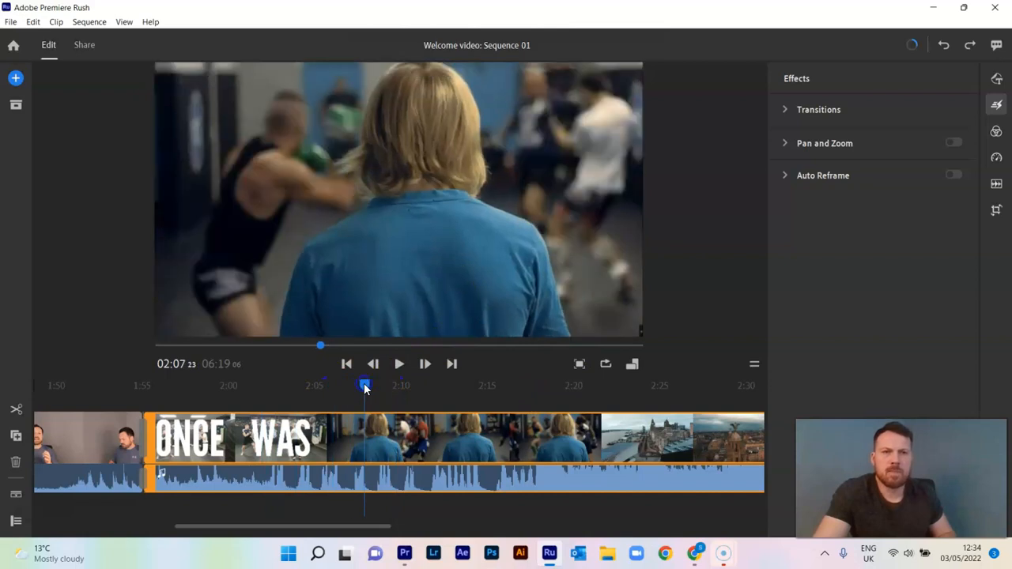
mouse_move(835, 148)
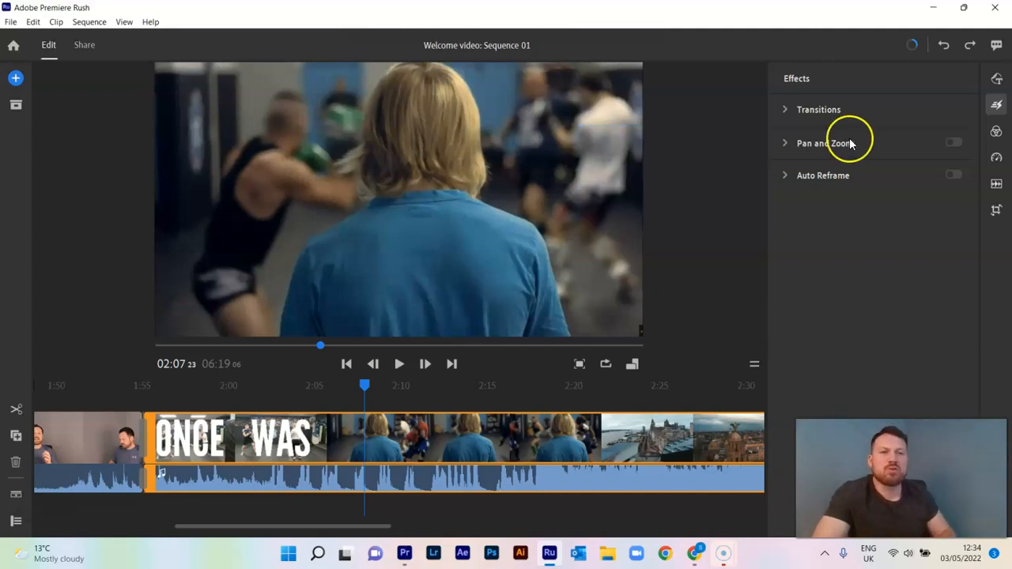
mouse_move(836, 175)
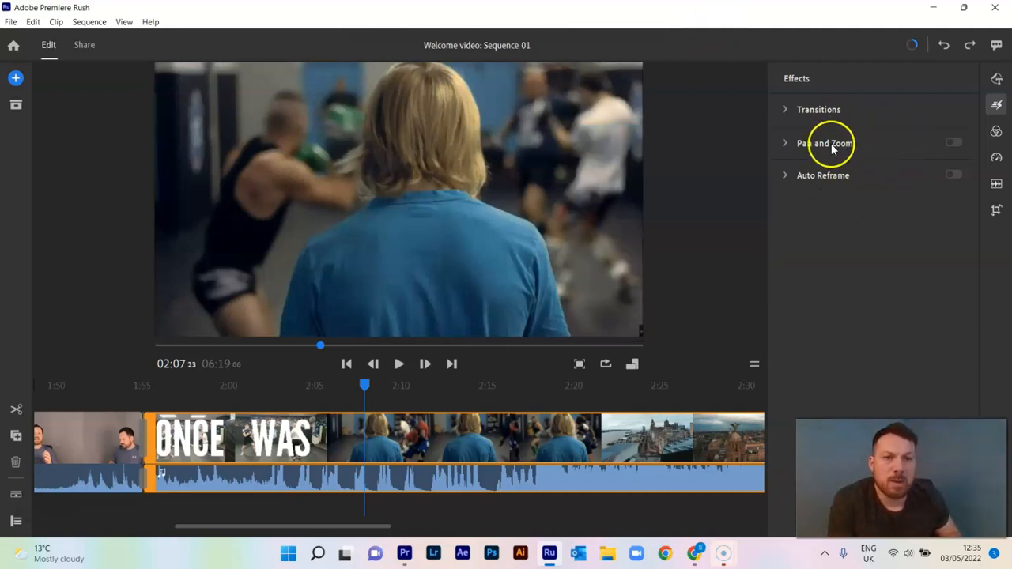
mouse_move(825, 146)
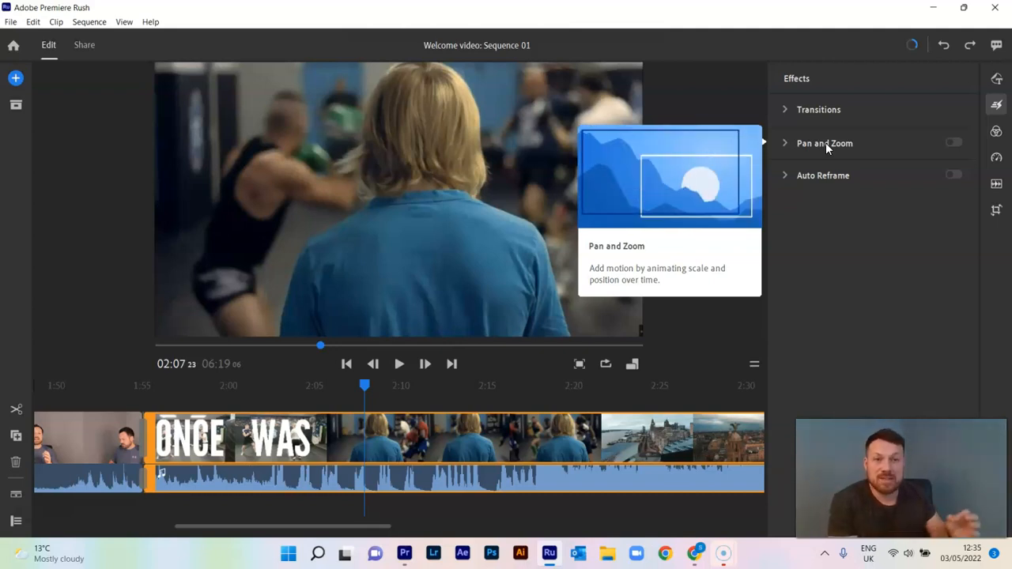
mouse_move(823, 177)
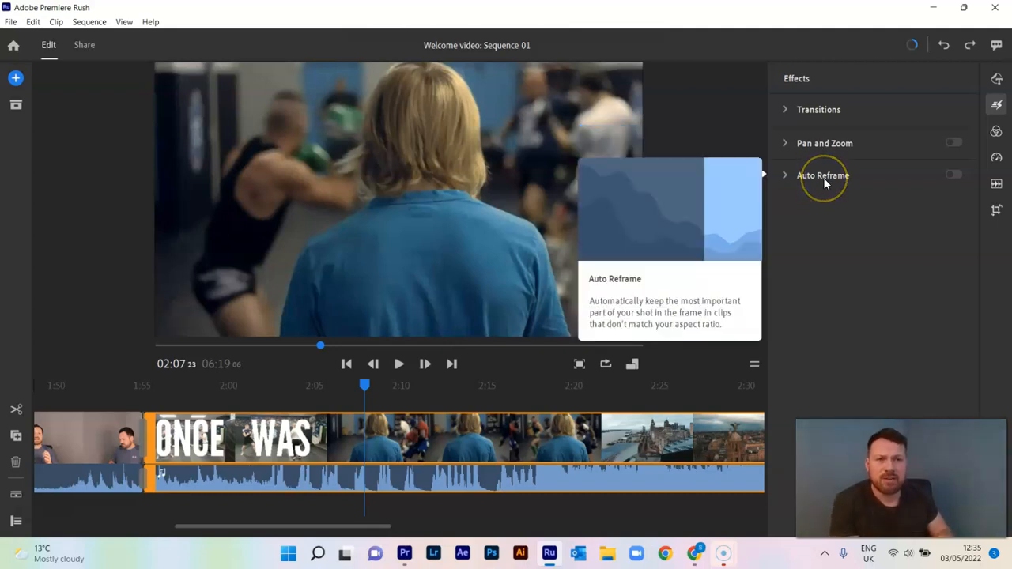